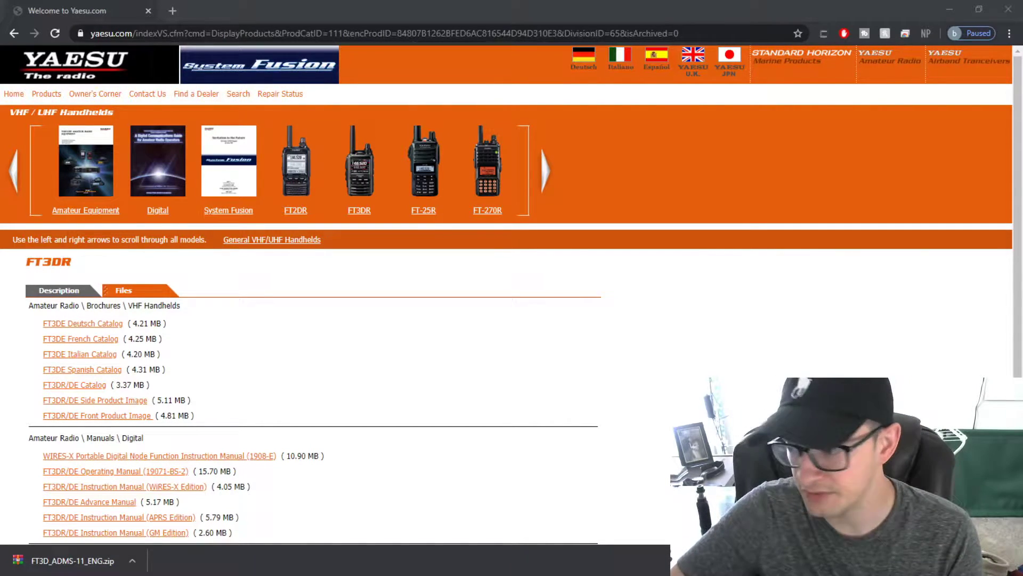
Step: Download FT3D_ADMS-11_ENG.zip from the FT3DR/FT3DE Programming Software ADMS-11 Ver.1.0.0.0 link
scroll(836, 334, down, 1)
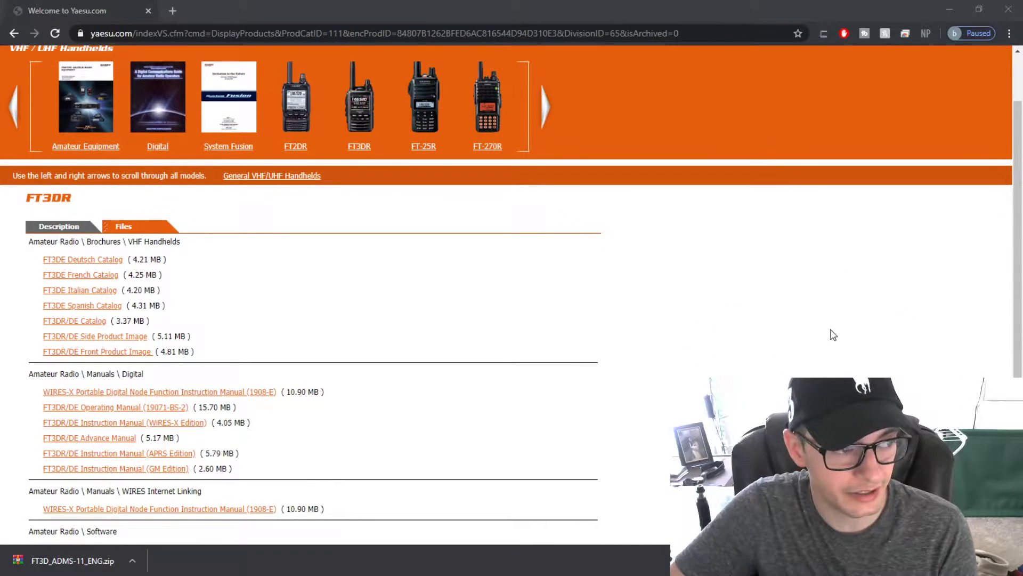
scroll(717, 323, down, 2)
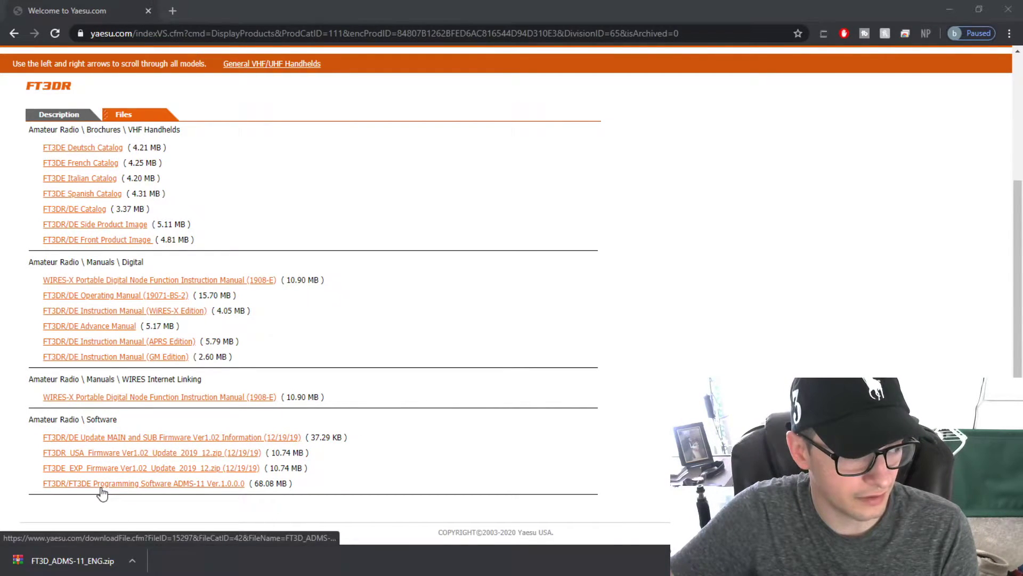
click(140, 485)
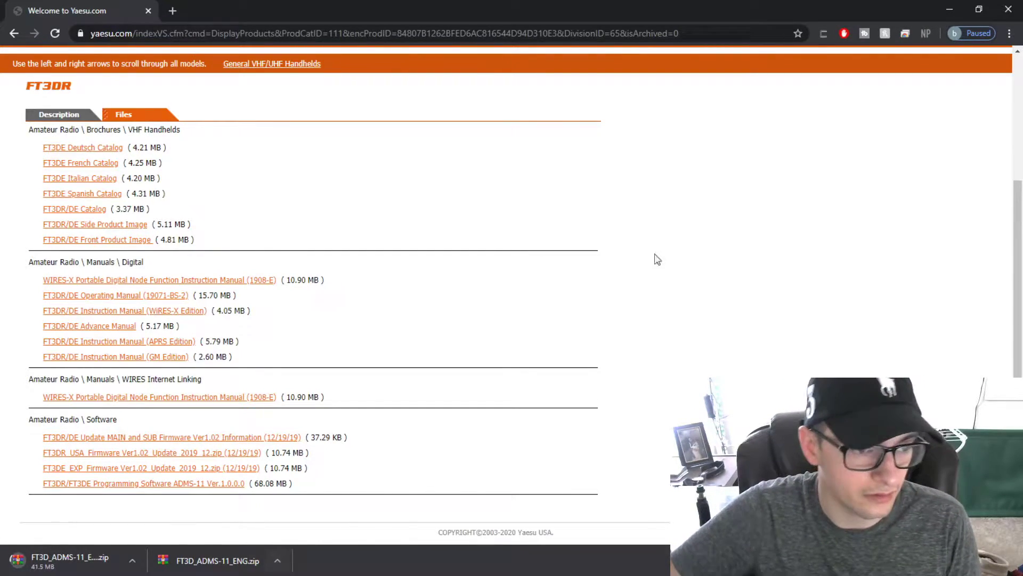
Step: Locate the downloaded FT3D_ADMS-11_ENG.zip and place it on the desktop
double_click(760, 9)
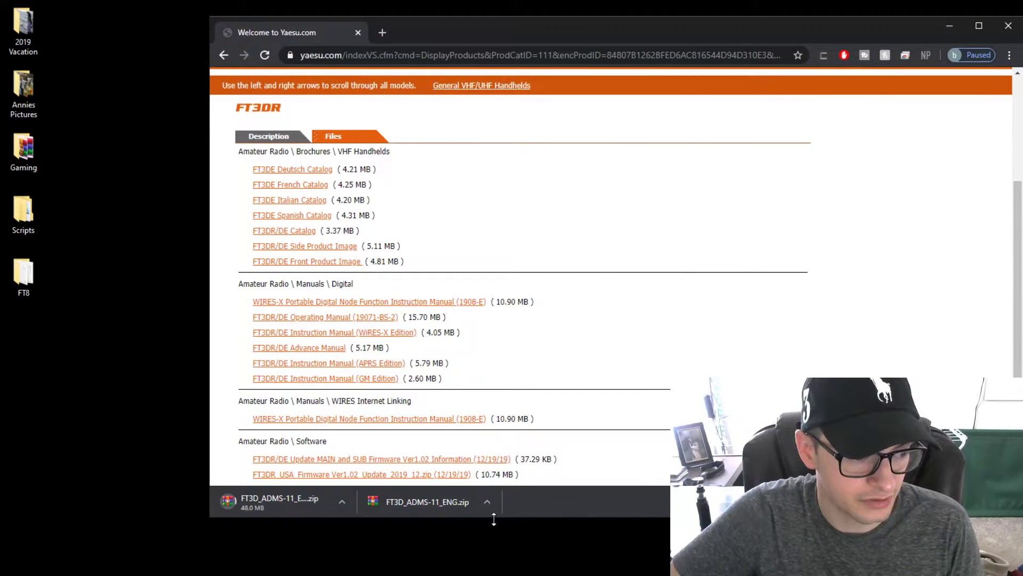
click(494, 501)
click(530, 454)
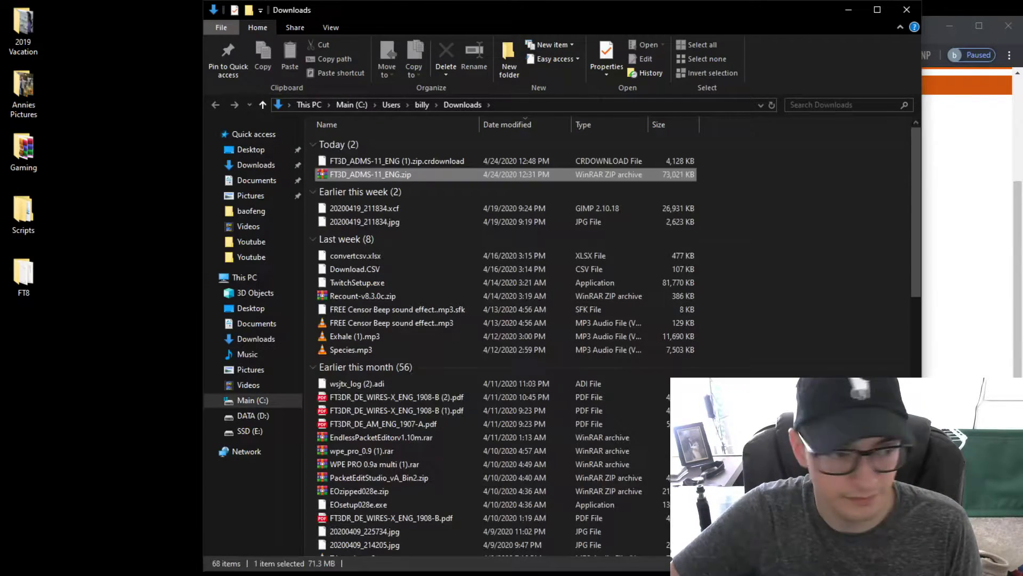
click(907, 9)
click(950, 26)
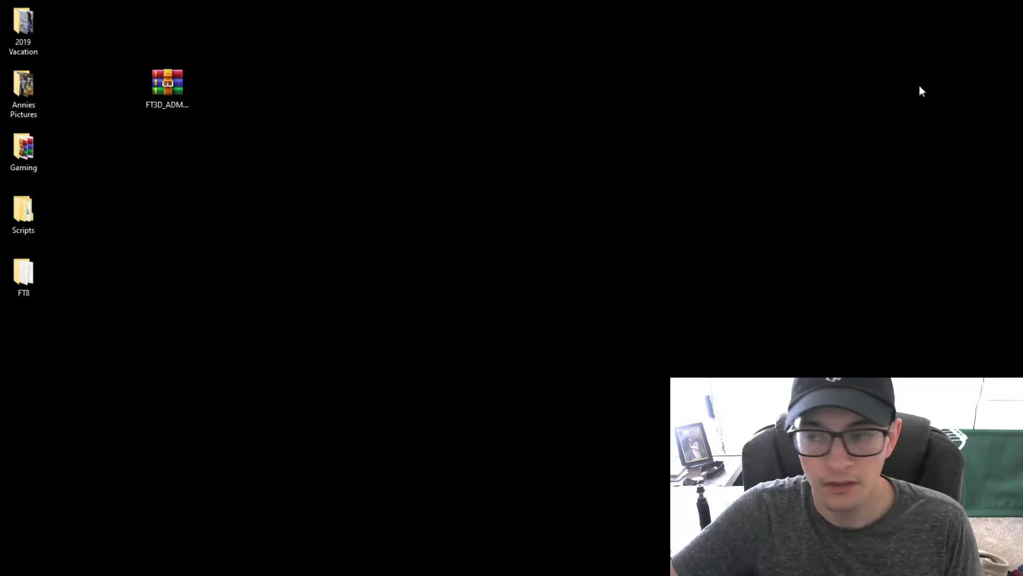
drag(167, 95, 311, 98)
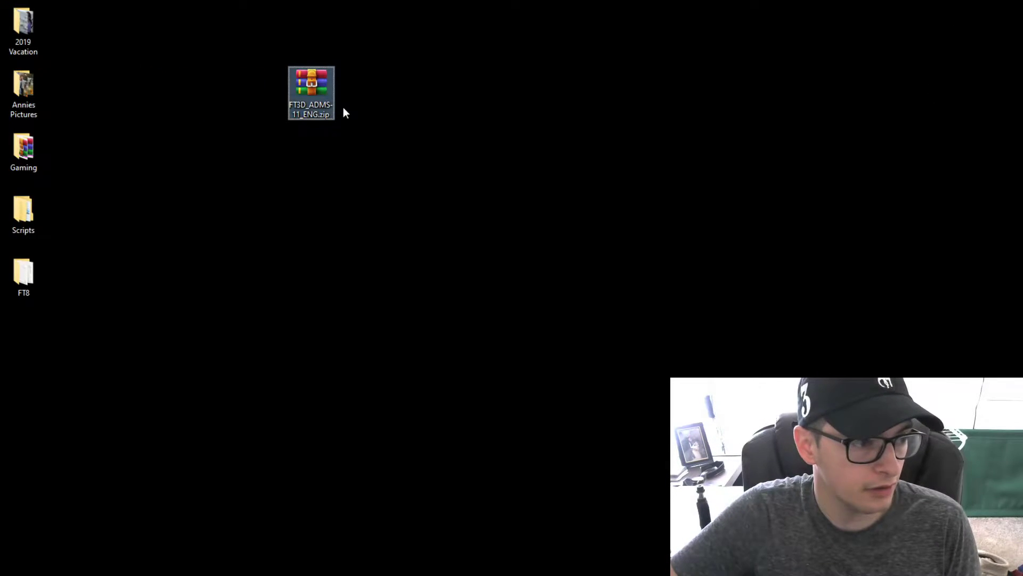
Step: Extract FT3D_ADMS-11_ENG.zip with WinRAR into a desktop folder
right_click(316, 95)
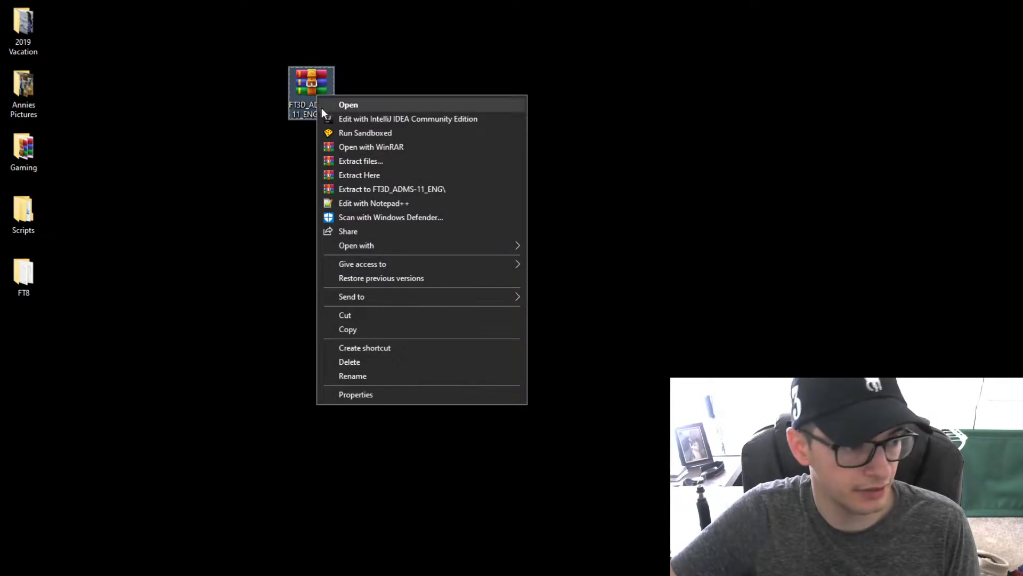
click(358, 160)
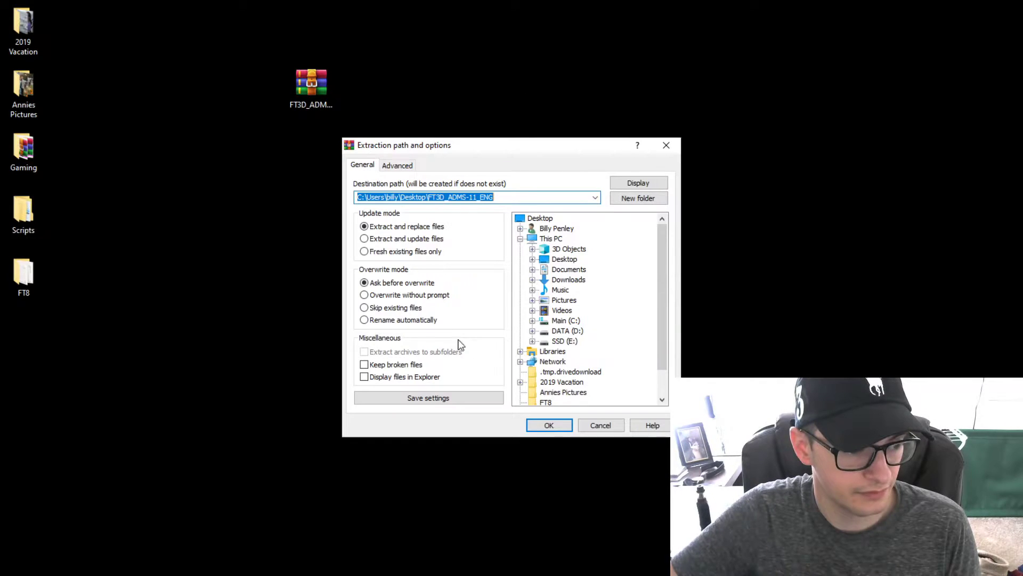
click(560, 429)
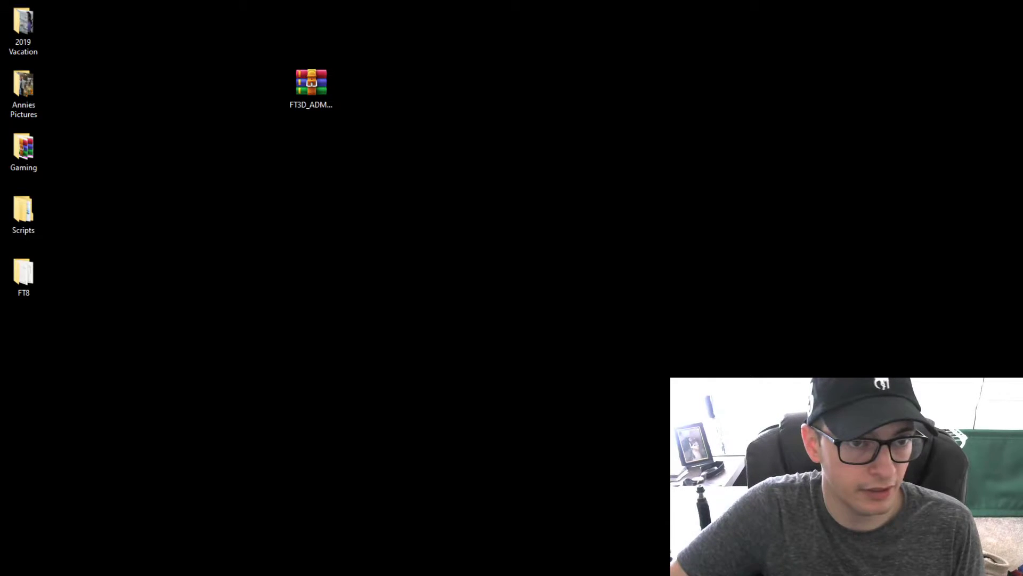
Step: Run setup.exe from the inner FT3D_ADMS-11_ENG folder to install ADMS-11
click(542, 210)
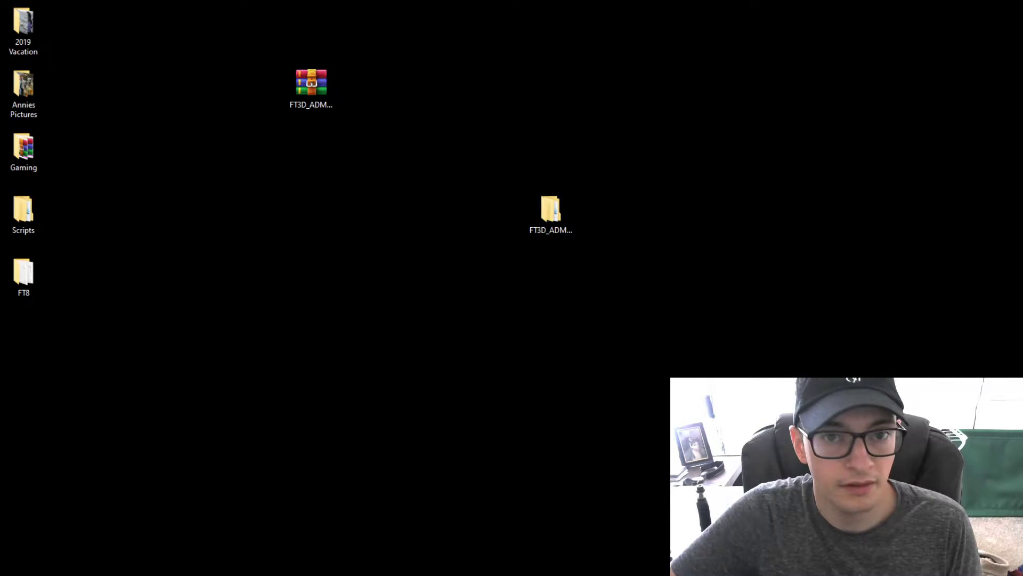
key(Return)
drag(715, 89, 549, 66)
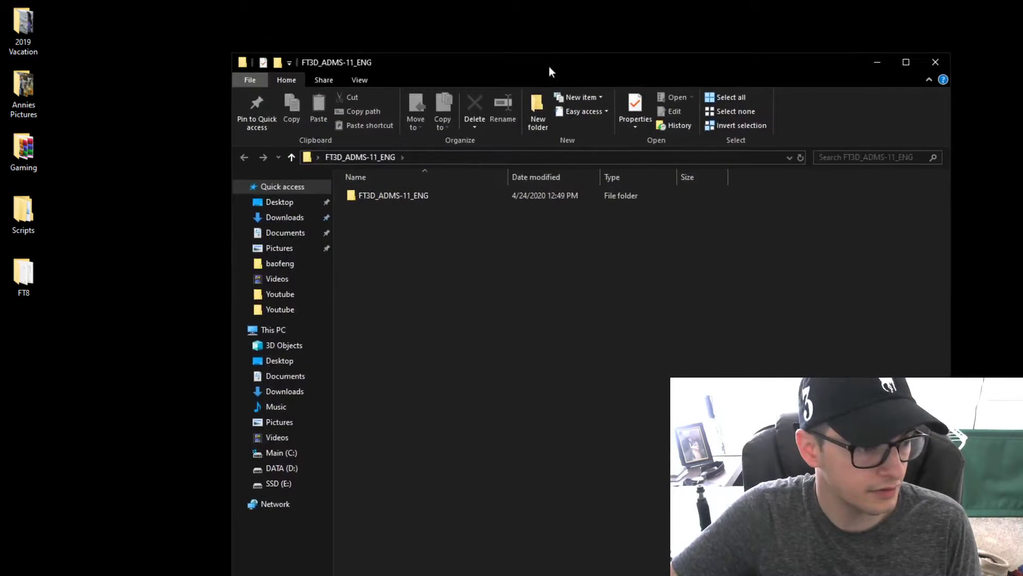
double_click(462, 195)
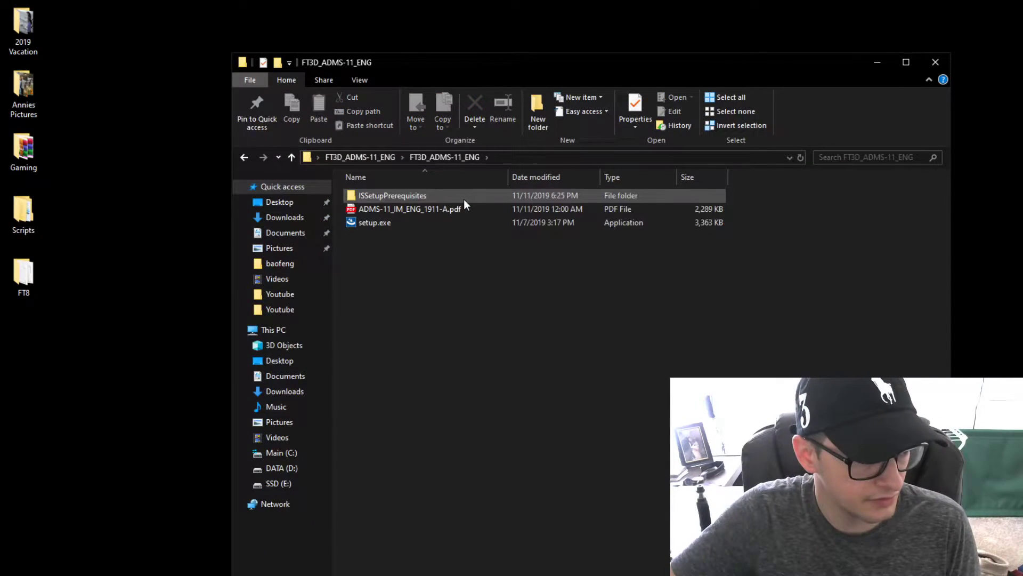
click(403, 225)
double_click(403, 224)
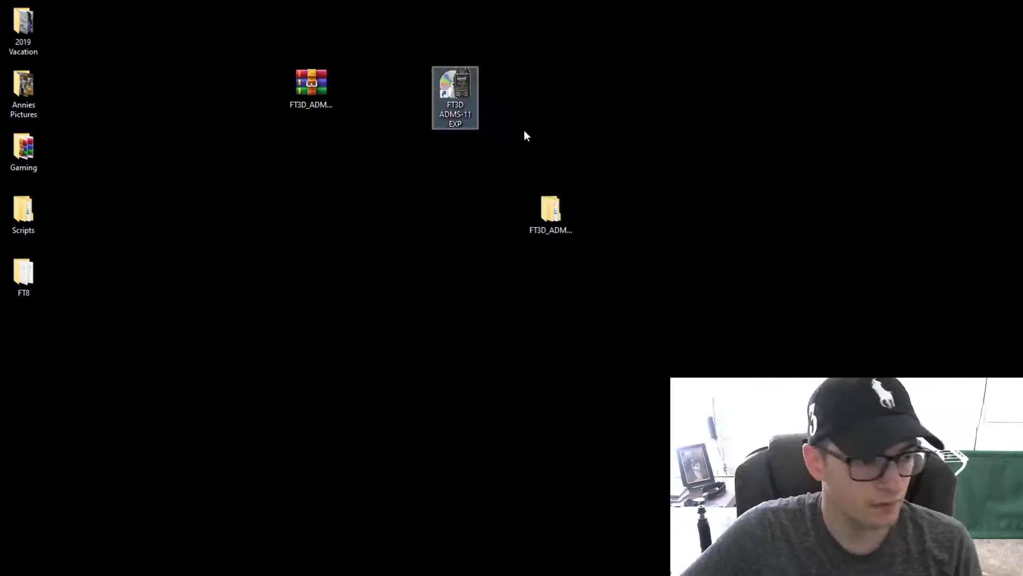
click(525, 135)
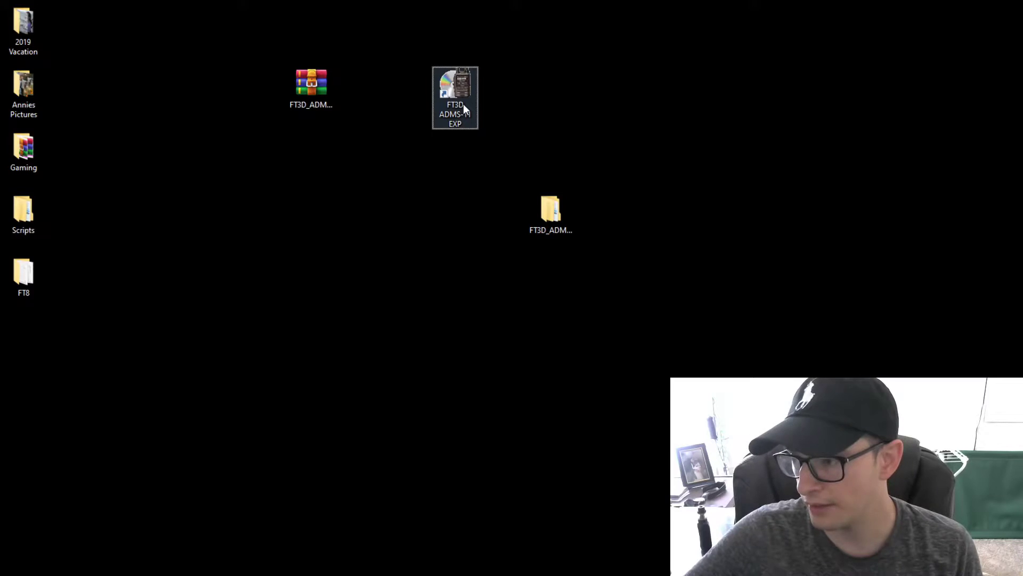
click(464, 126)
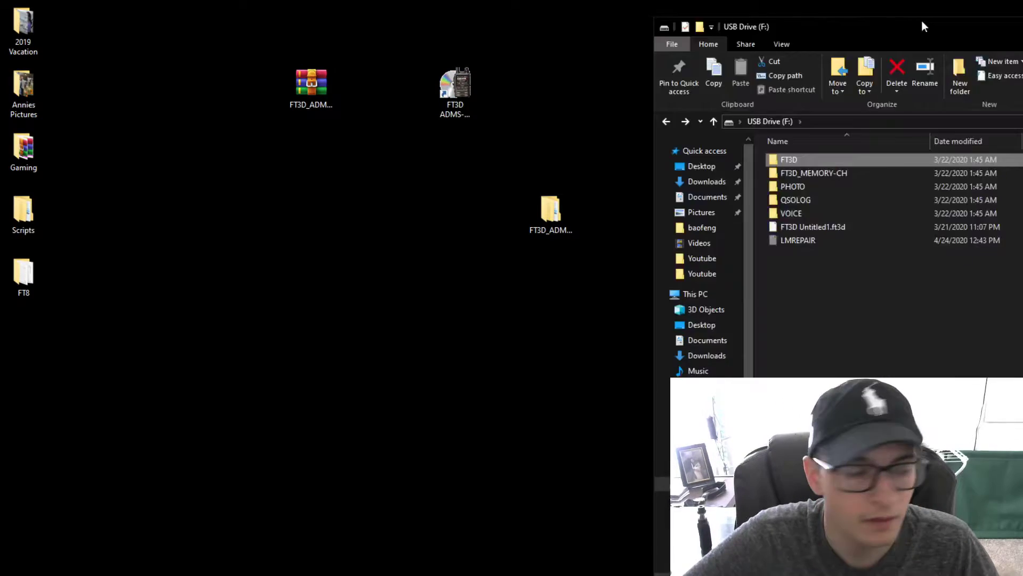
drag(923, 23, 497, 60)
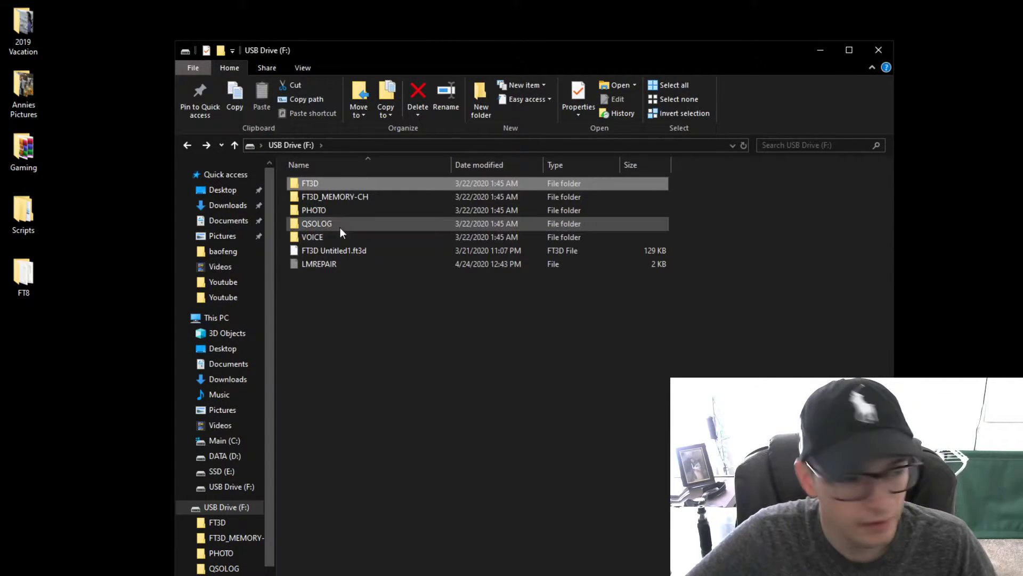
double_click(312, 184)
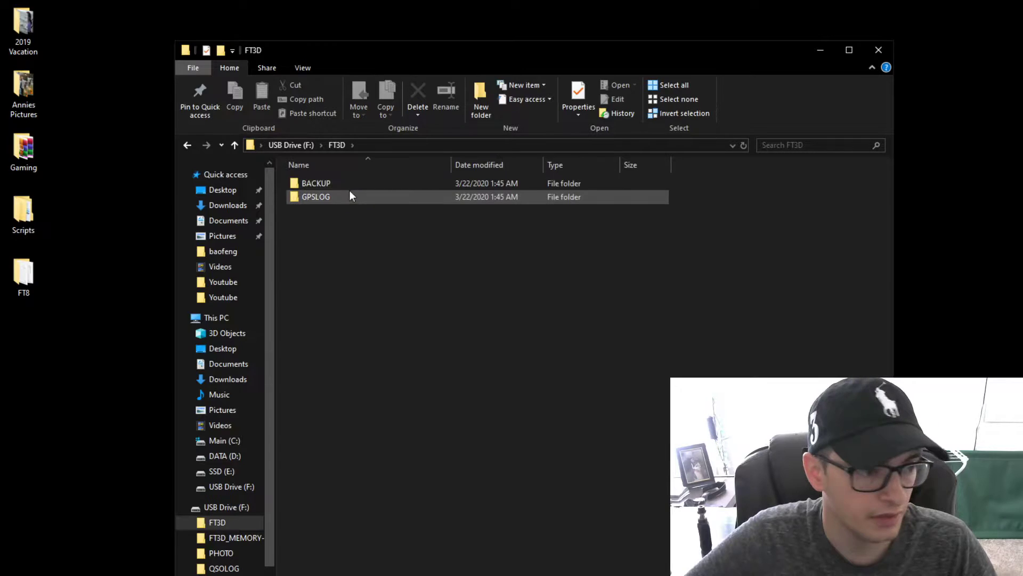
double_click(347, 185)
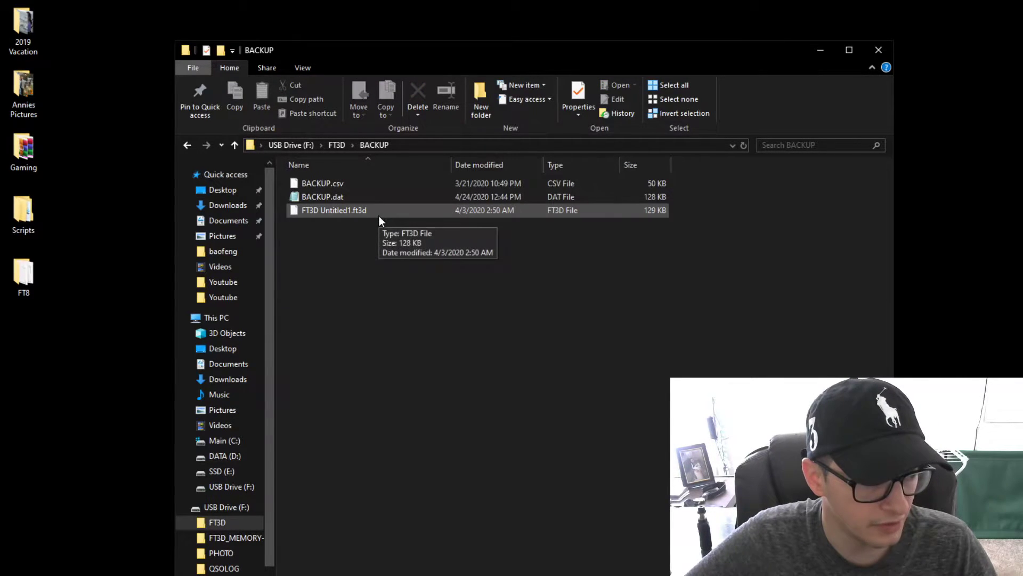
click(381, 195)
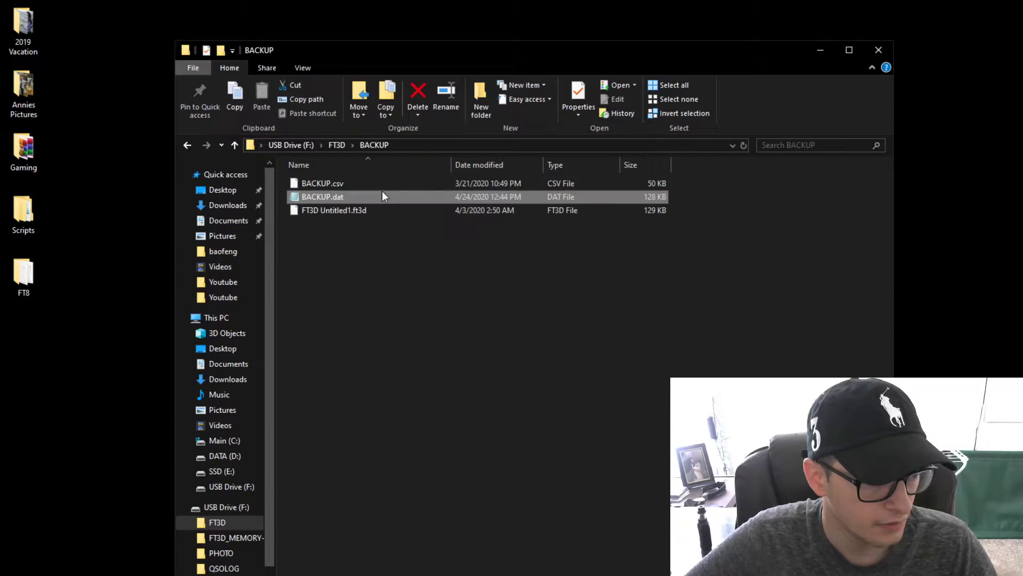
click(358, 183)
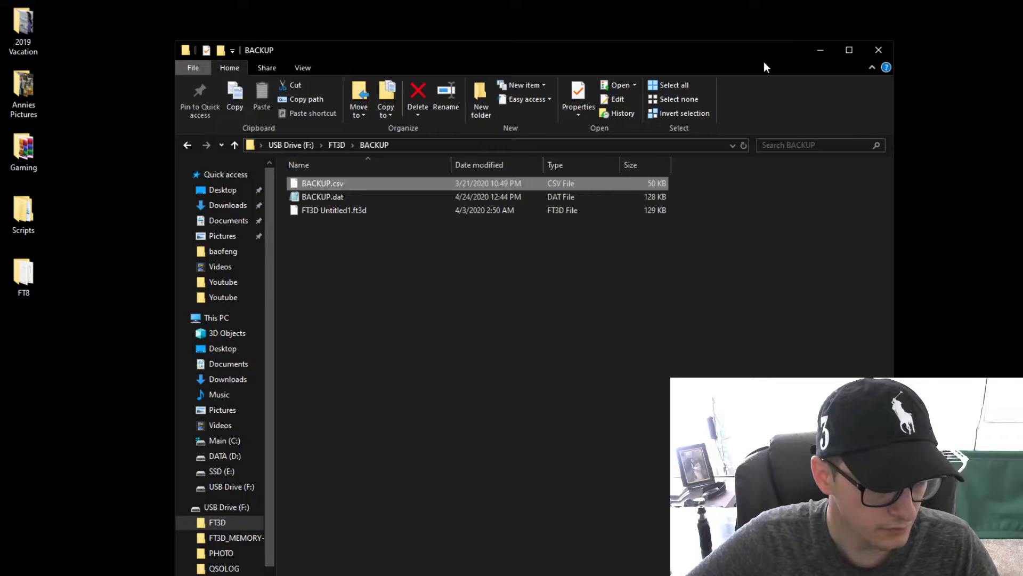
click(818, 51)
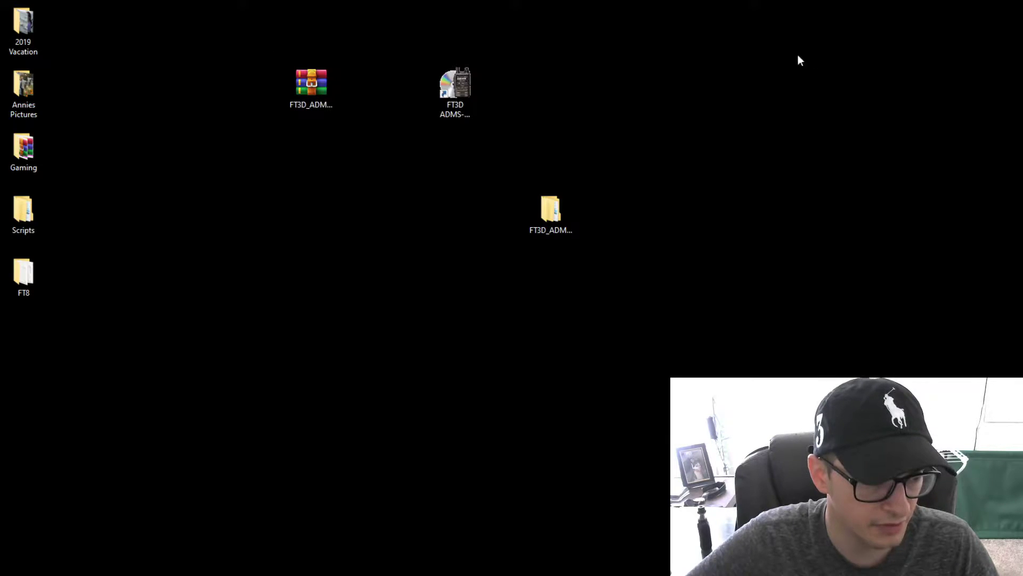
Step: Load BACKUP.dat from USB Drive (F:) > FT3D > BACKUP via Get Data from SD card
click(461, 92)
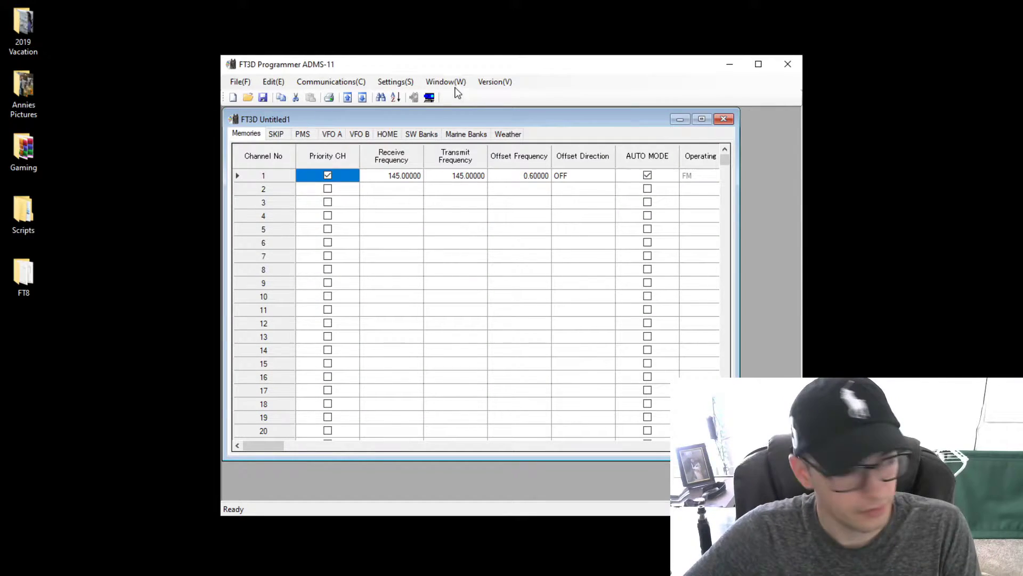
click(387, 83)
mouse_move(306, 89)
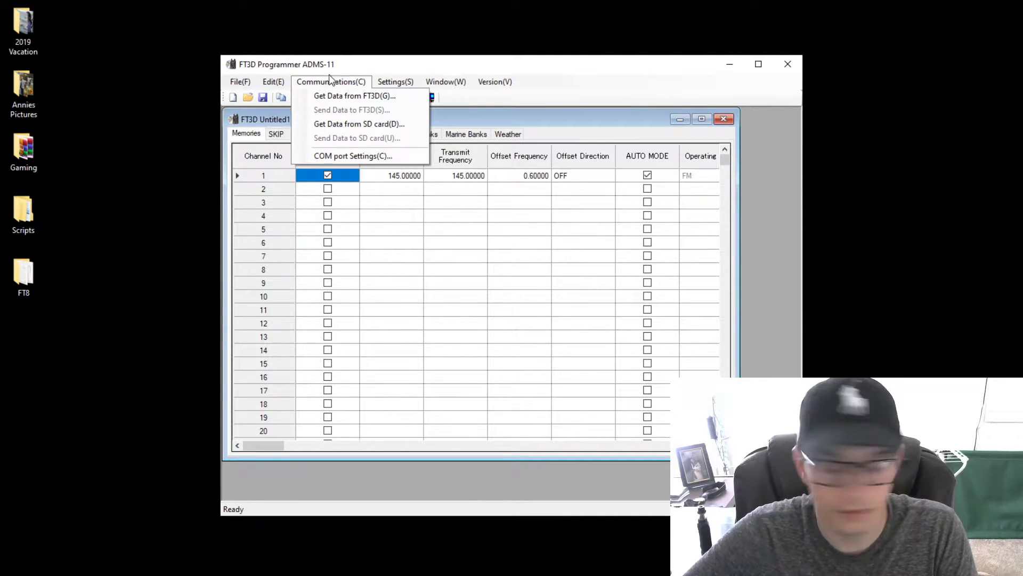
click(349, 126)
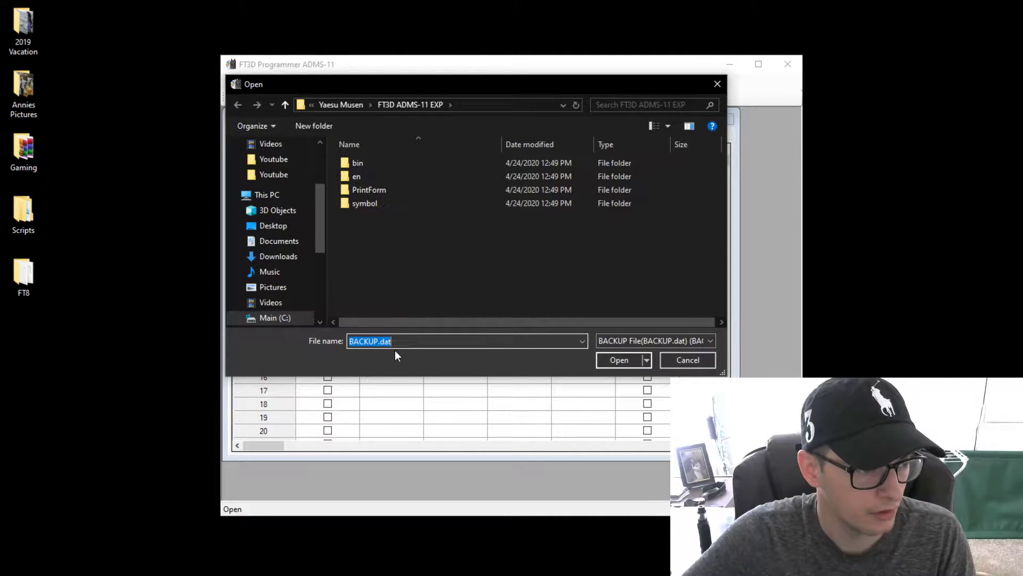
scroll(307, 288, down, 2)
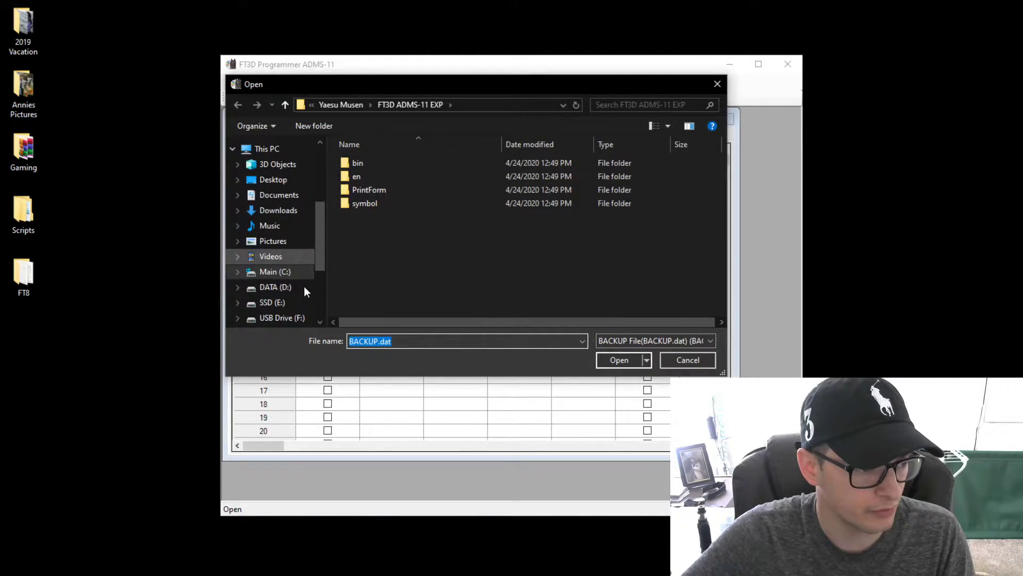
scroll(304, 288, down, 1)
click(303, 287)
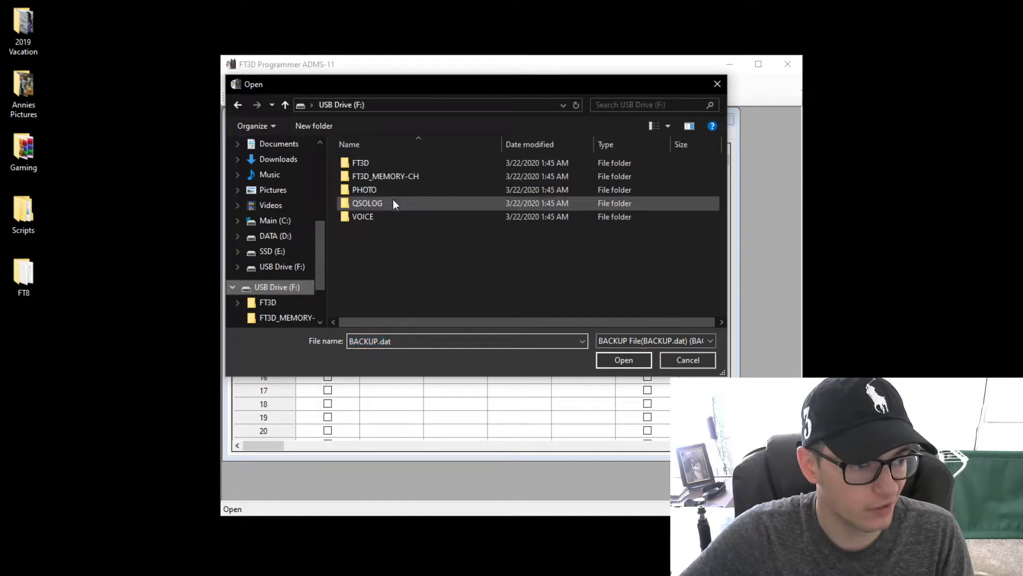
double_click(392, 166)
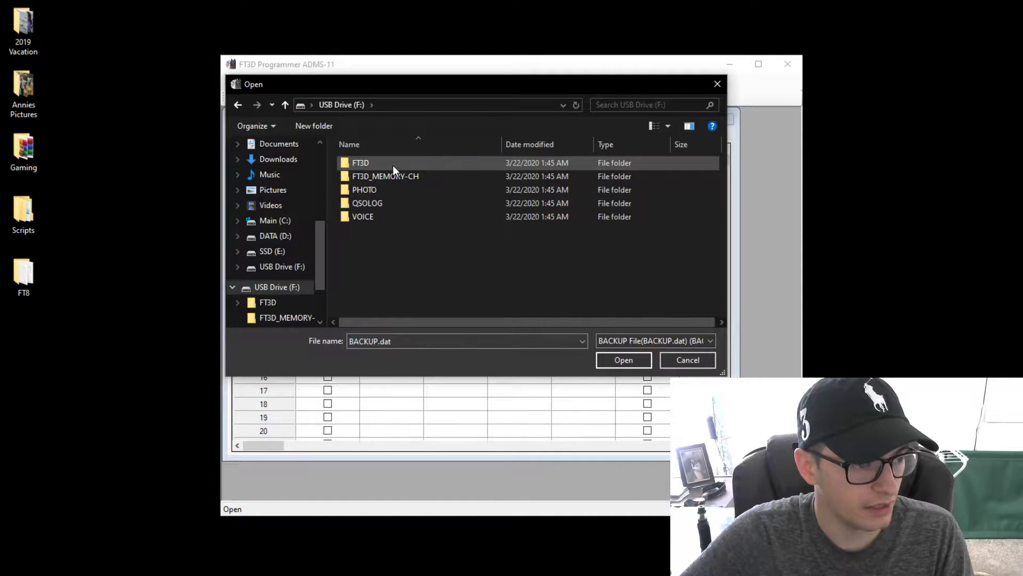
double_click(392, 165)
double_click(394, 168)
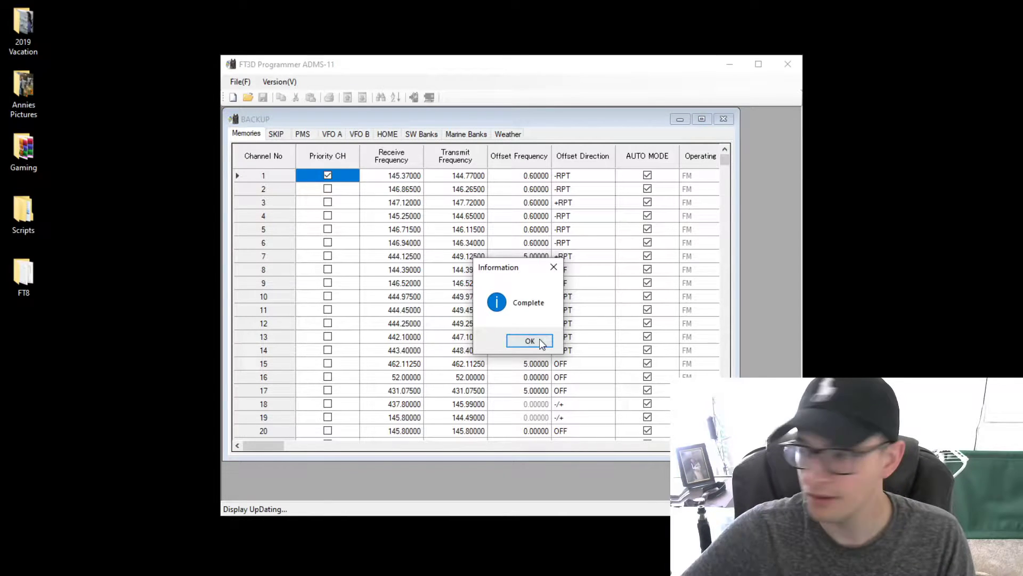
click(540, 339)
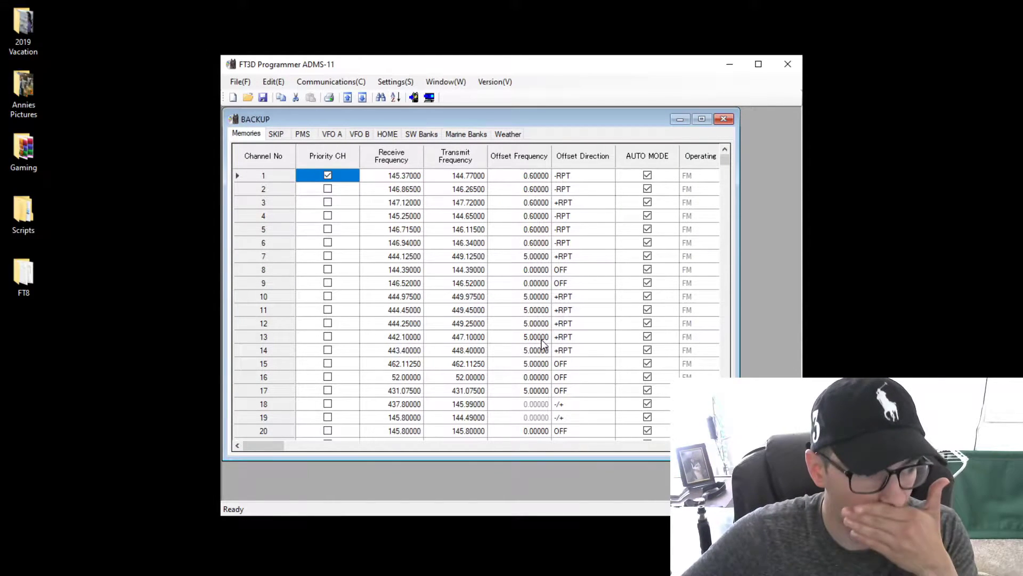
Step: Maximize the programmer, widen the BACKUP memory table, and scroll through its channels
click(758, 64)
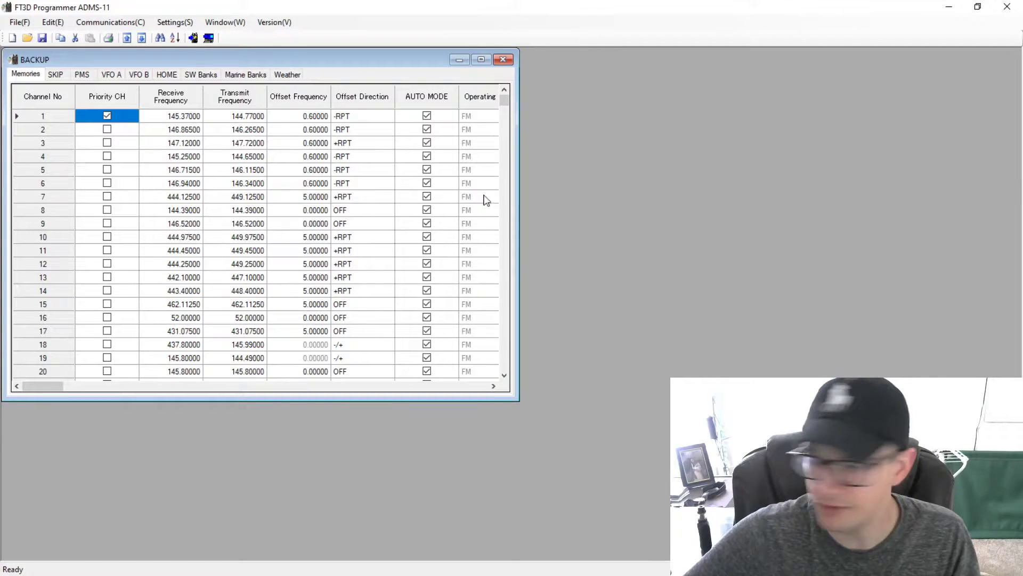
drag(521, 397, 990, 525)
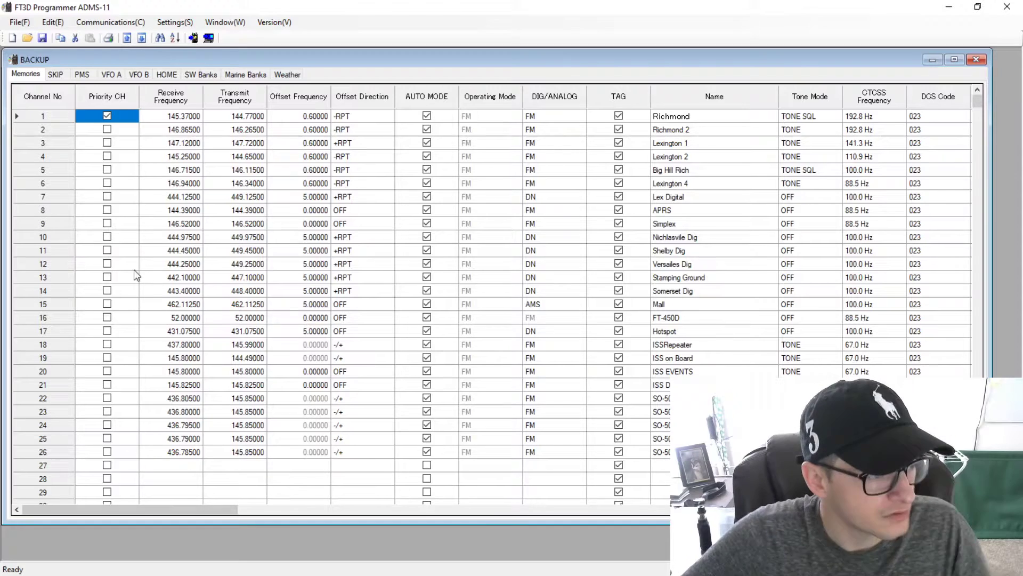
scroll(104, 341, down, 16)
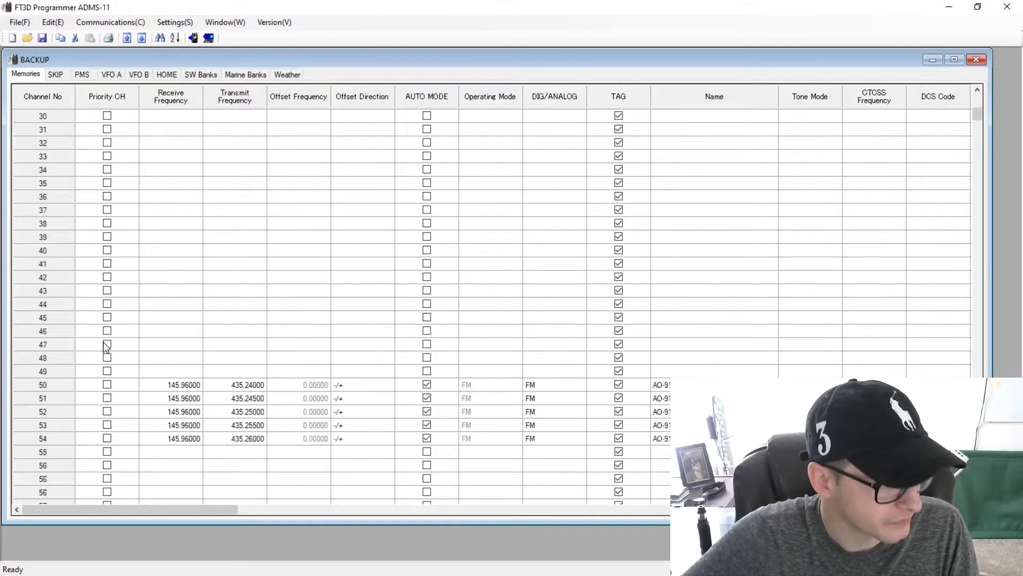
scroll(106, 345, down, 13)
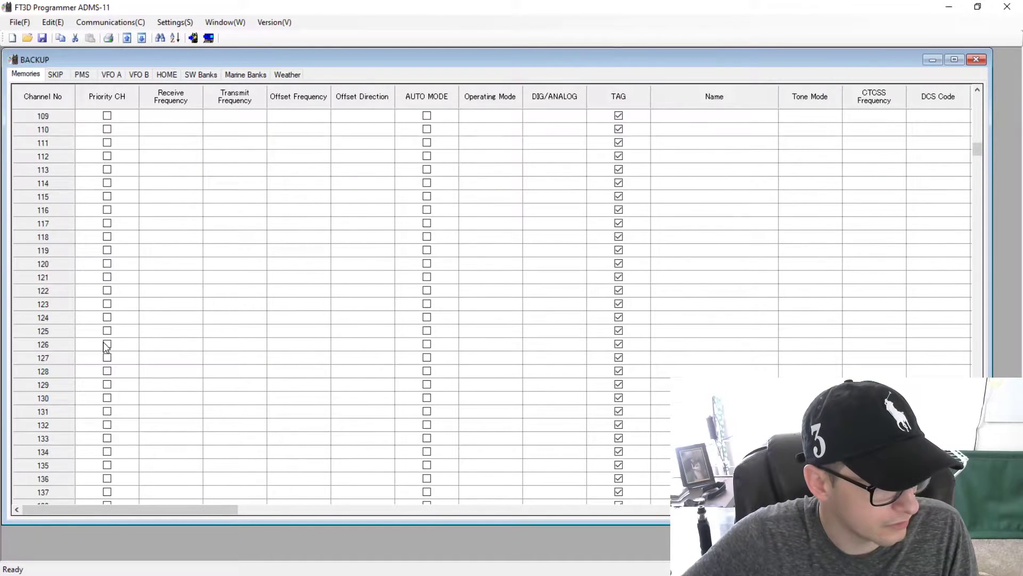
scroll(105, 345, up, 20)
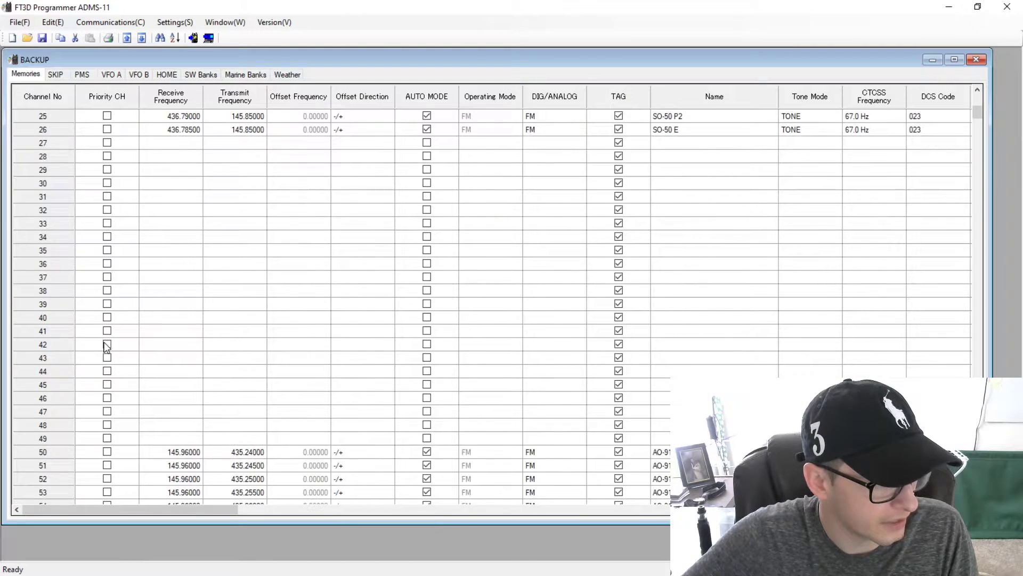
Step: Enter 146.52 as channel 30's receive frequency
click(141, 345)
click(151, 345)
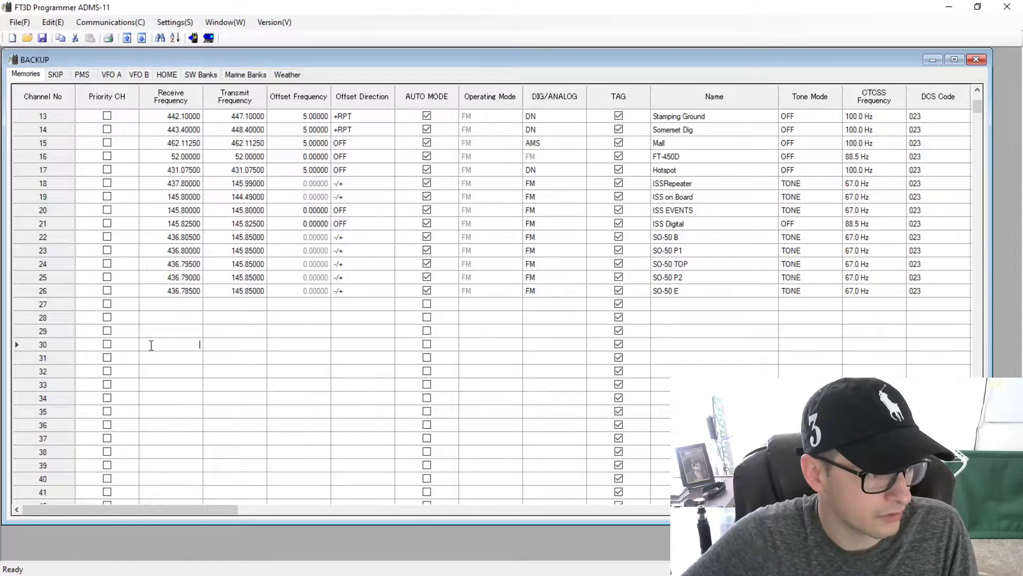
text(146)
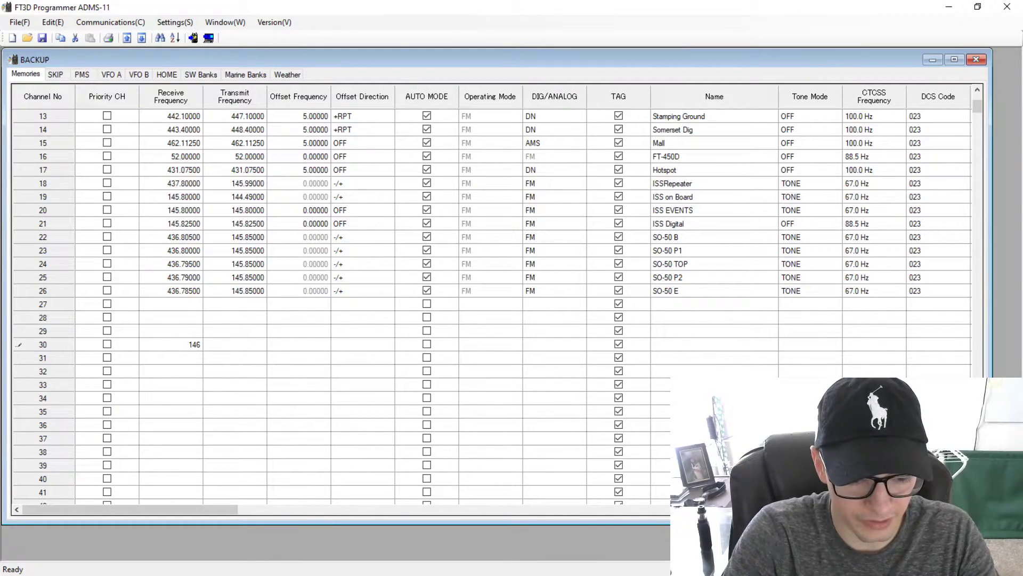
text(52)
key(BackSpace)
key(BackSpace)
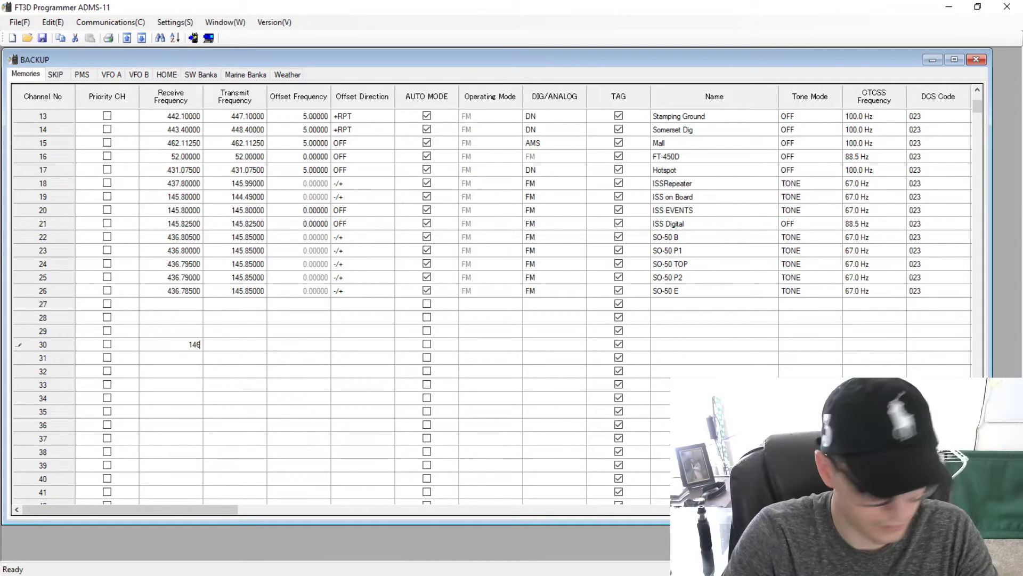
text(.52)
key(Return)
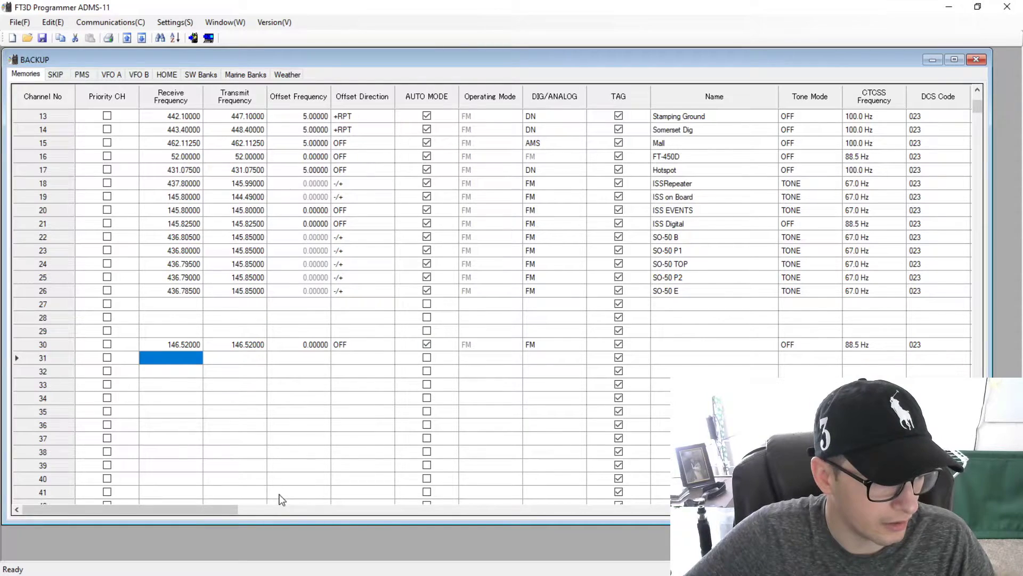
Step: Name channel 30 Simplex2
drag(226, 507, 270, 507)
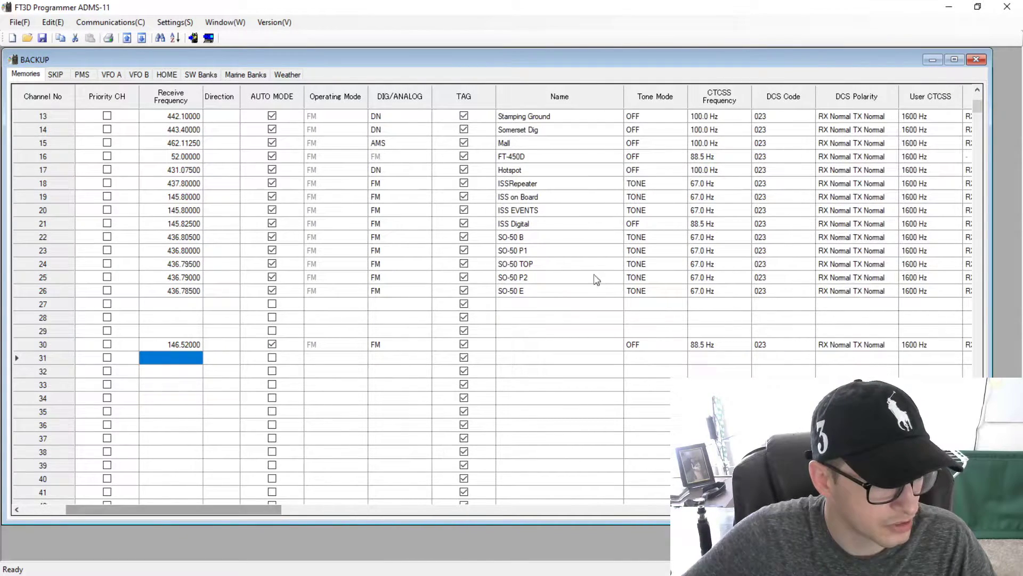
click(517, 347)
click(517, 343)
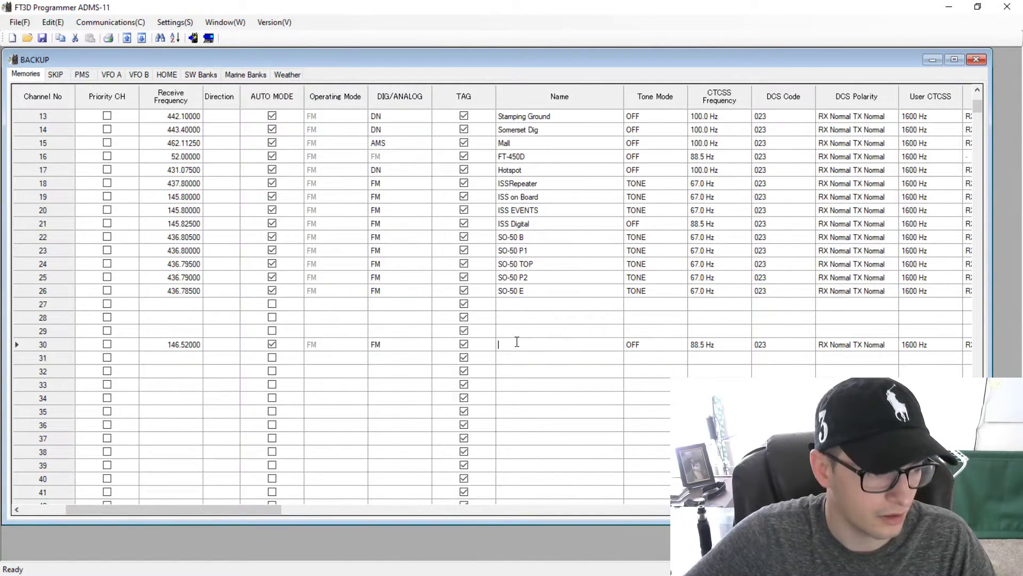
text(SI)
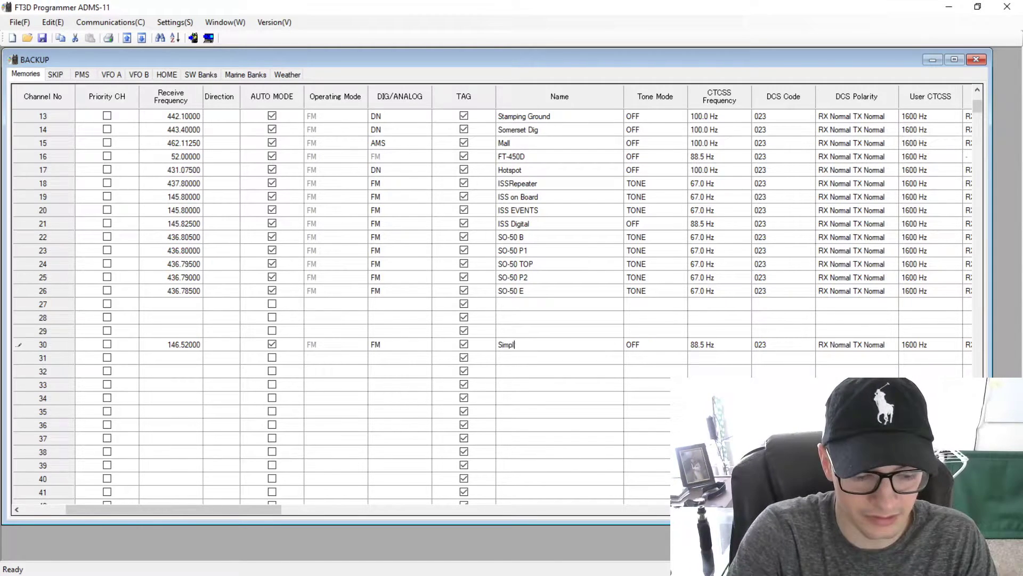
text(mplex 2)
key(Return)
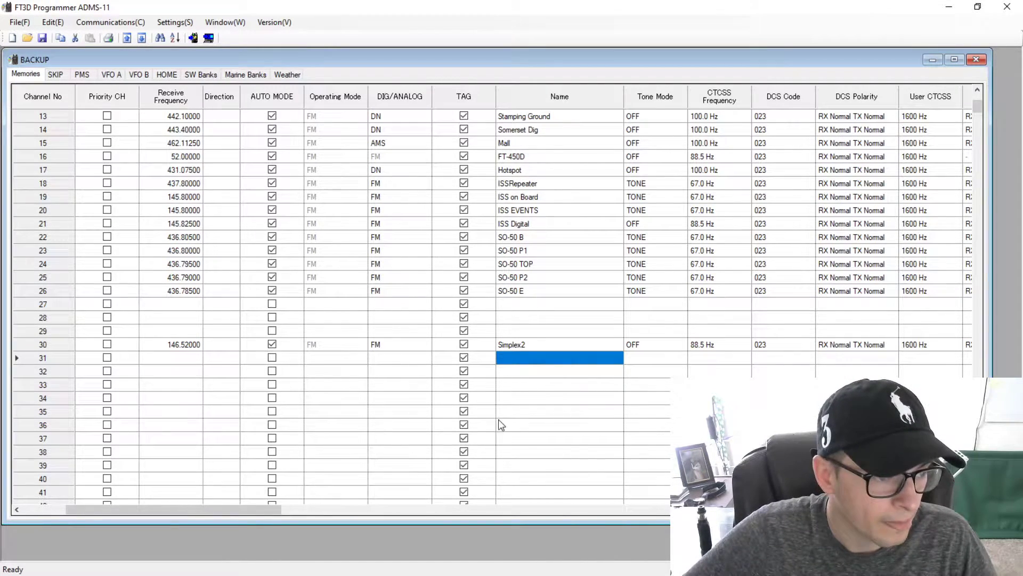
Step: Review channel 30's tone mode, keeping OFF, and its High (5W) transmit power
drag(272, 509, 300, 509)
click(554, 347)
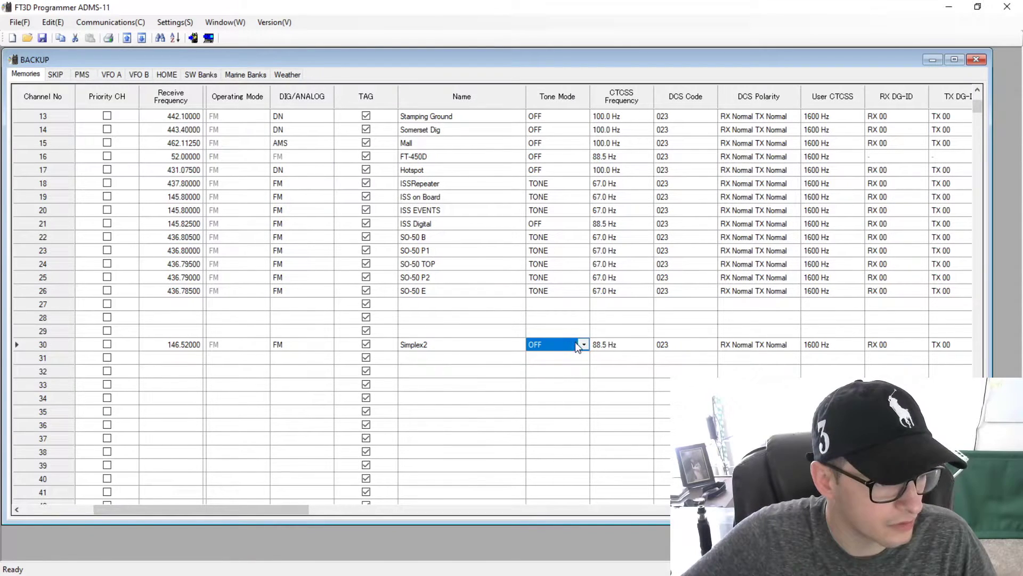
click(584, 344)
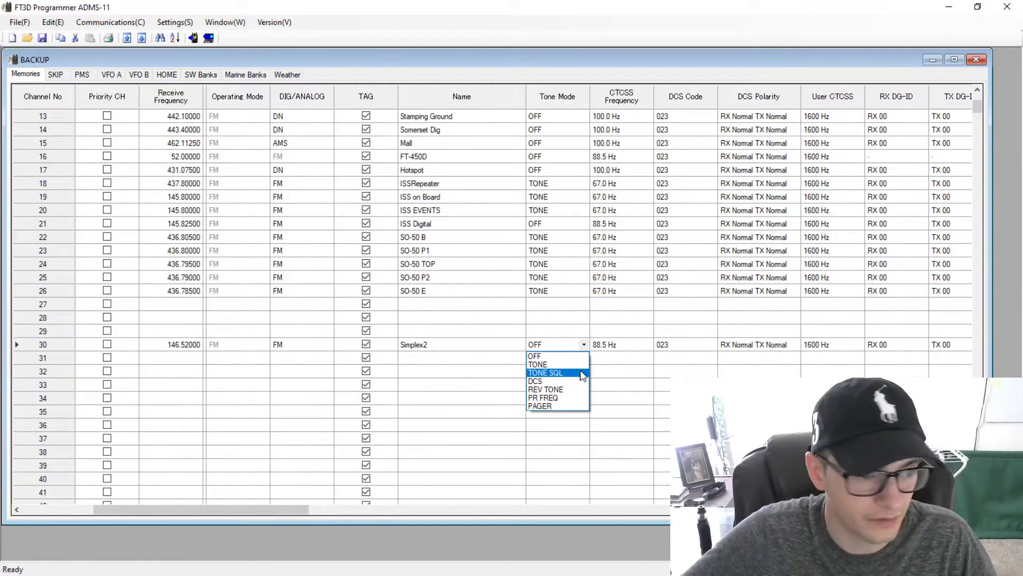
click(596, 362)
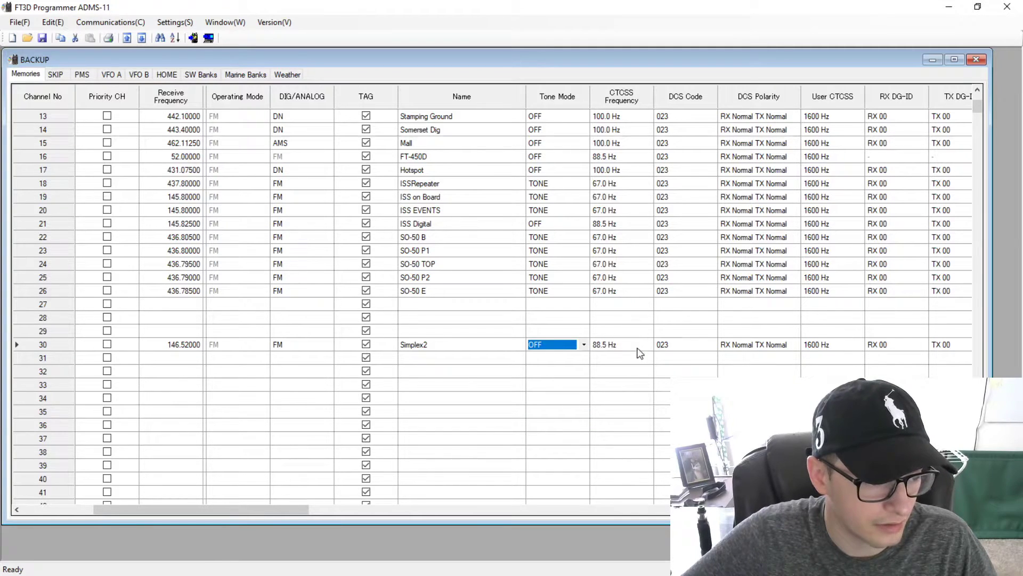
drag(287, 511, 463, 526)
click(419, 348)
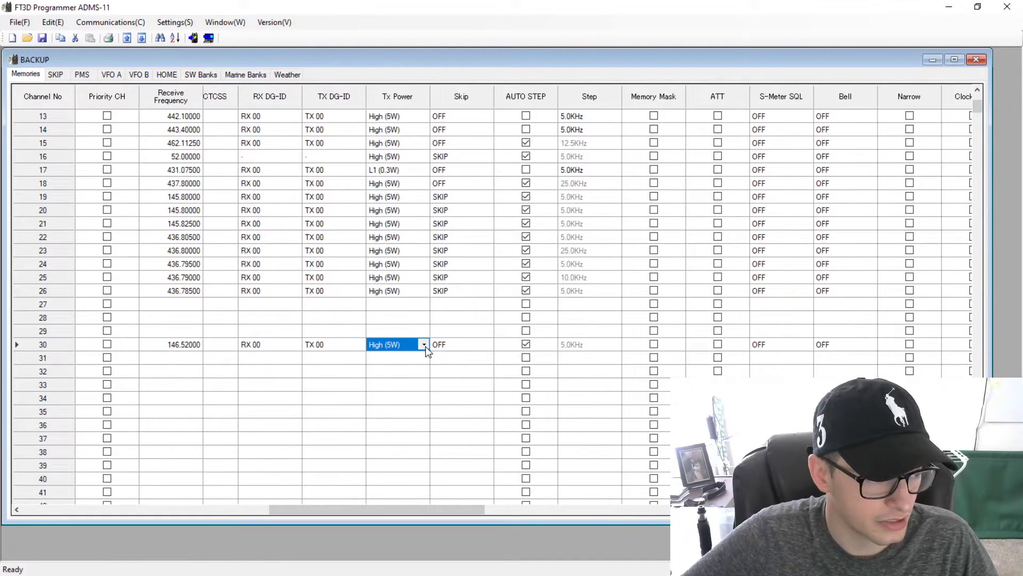
drag(444, 511, 113, 527)
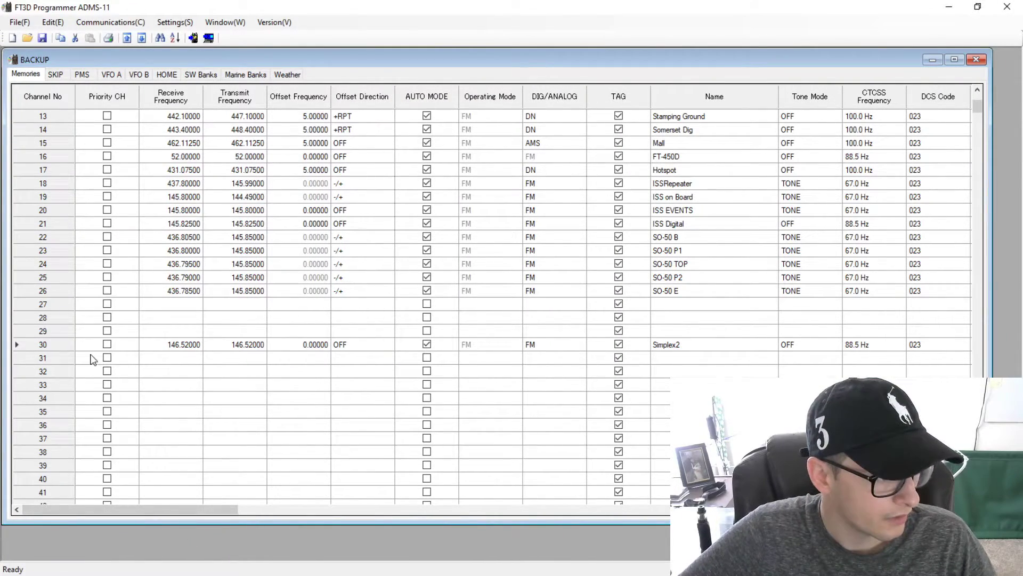
click(74, 344)
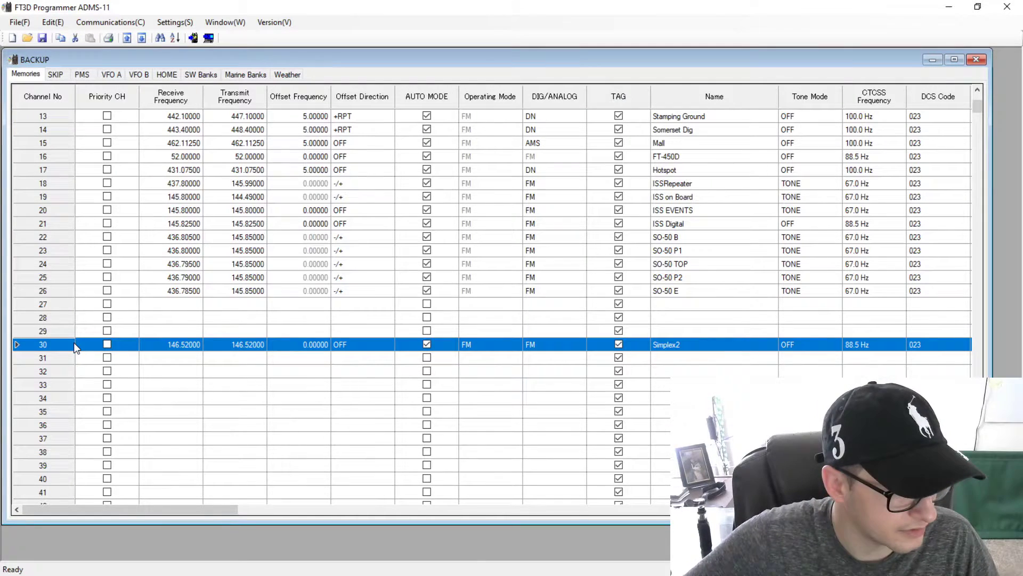
click(175, 23)
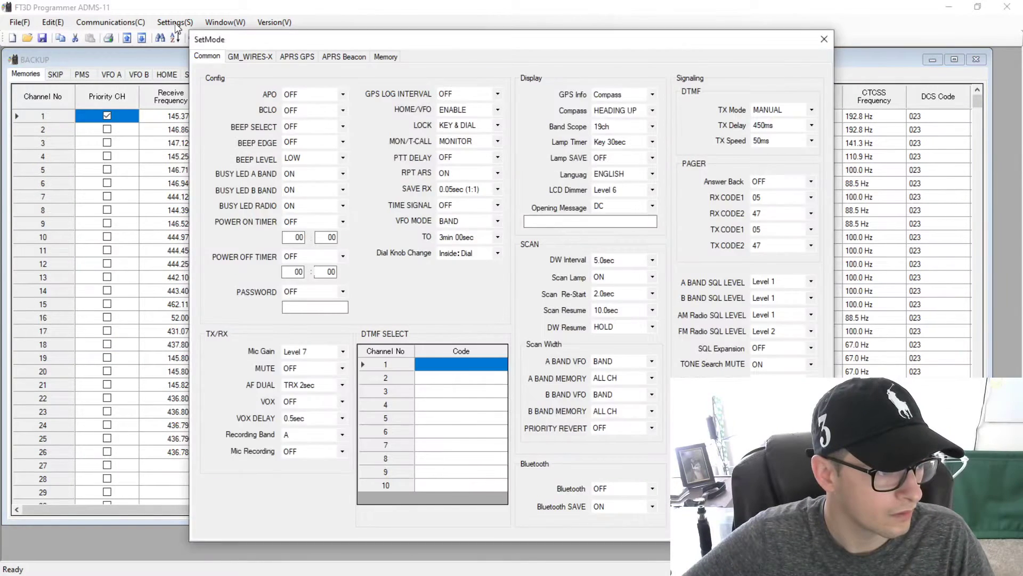
click(823, 39)
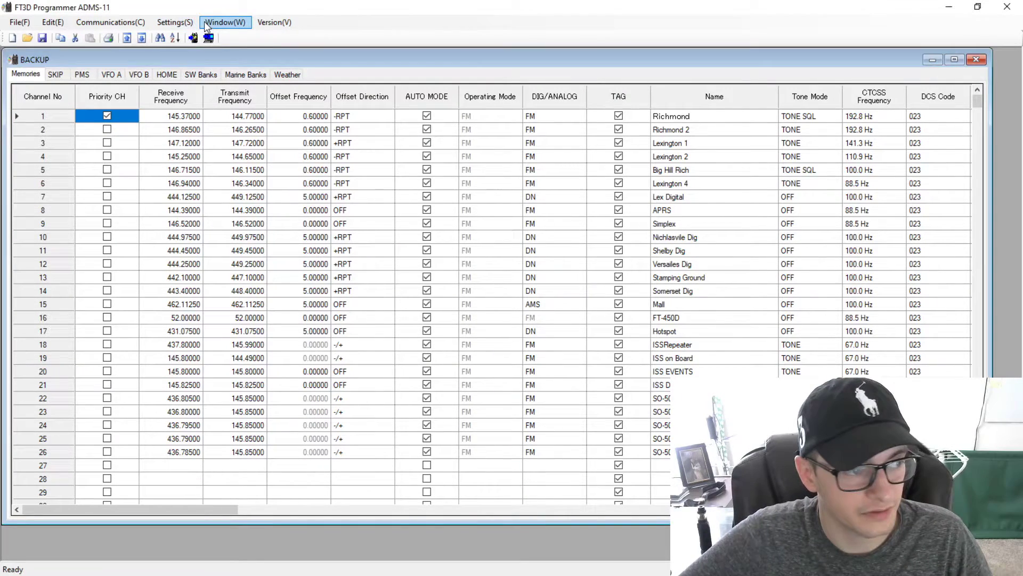
Step: Open the SetMode Common settings (APO, beep, lock, display) and move the dialog left
click(175, 21)
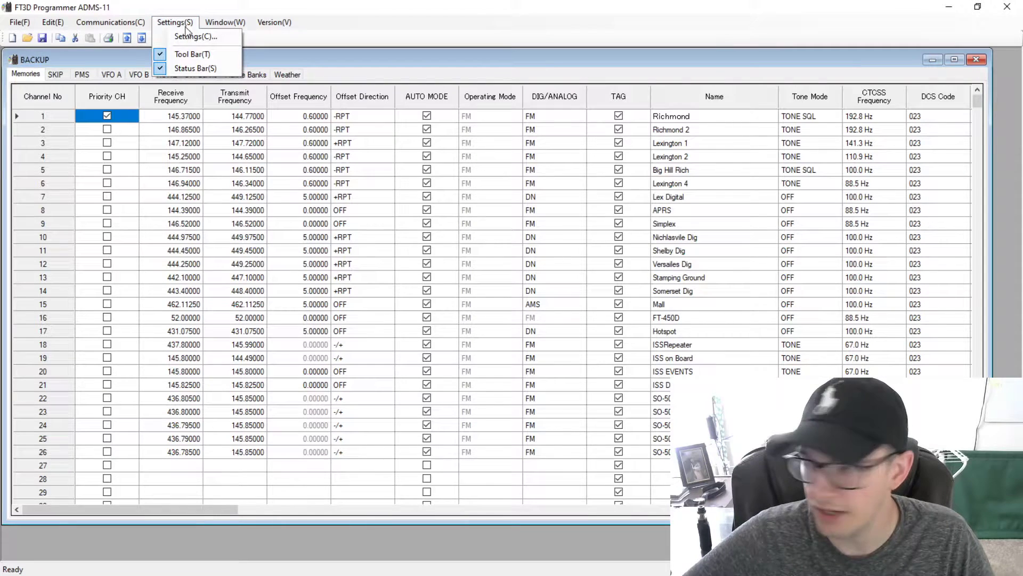
click(189, 39)
click(191, 38)
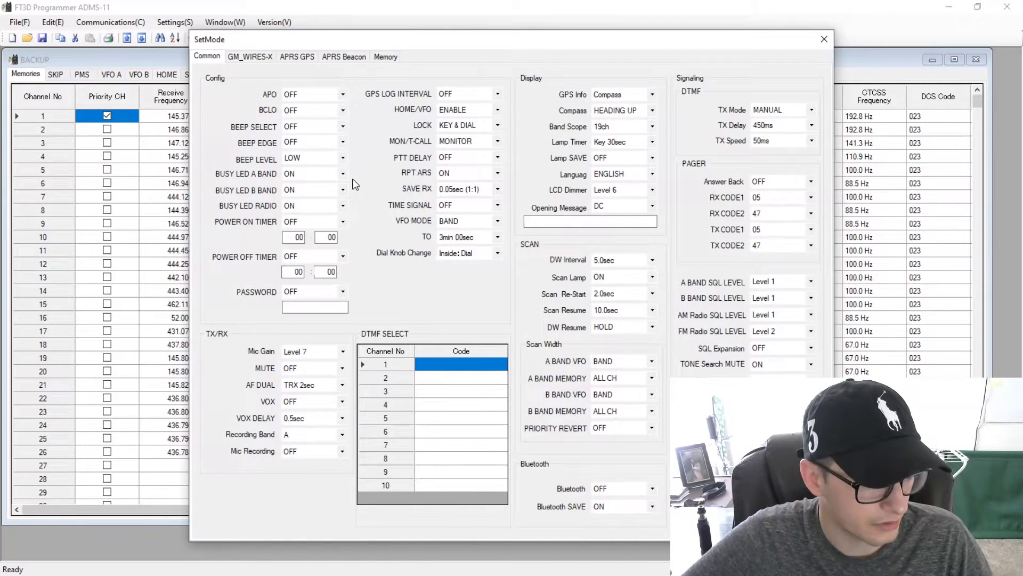
drag(501, 43, 368, 32)
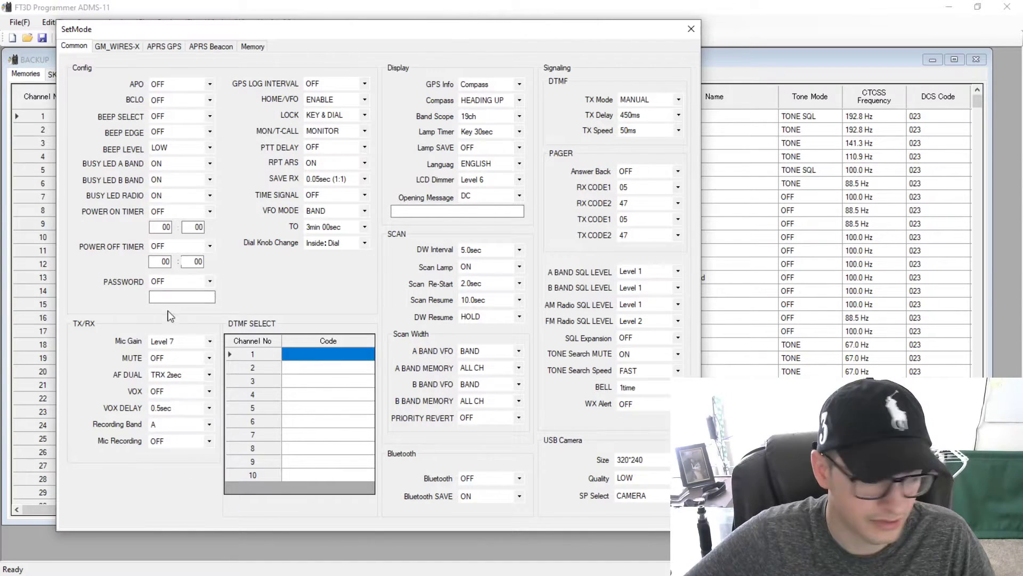
Step: Browse SetMode's GM_WIRES-X, APRS GPS, APRS Beacon and Memory settings tabs
click(131, 50)
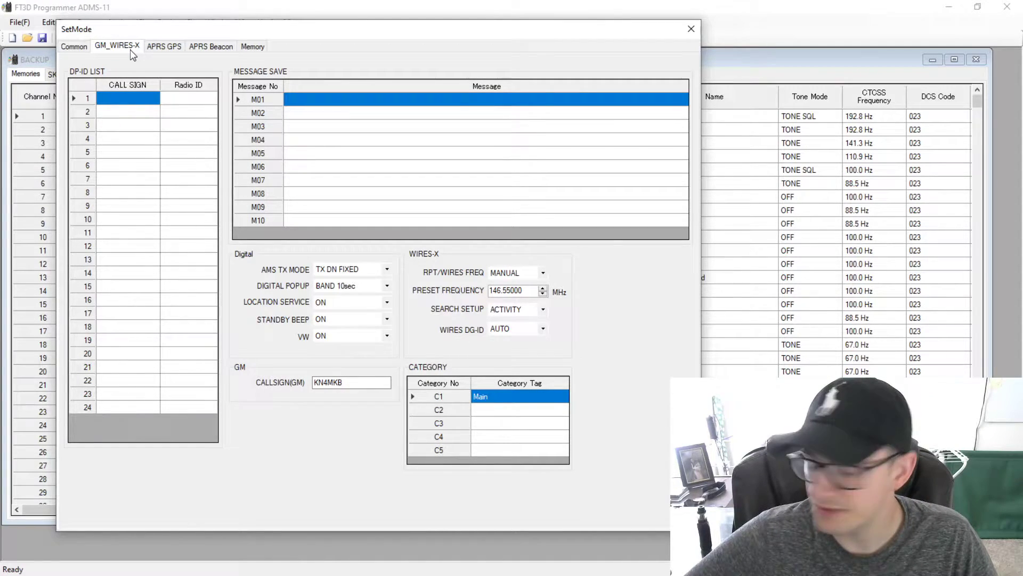
click(148, 51)
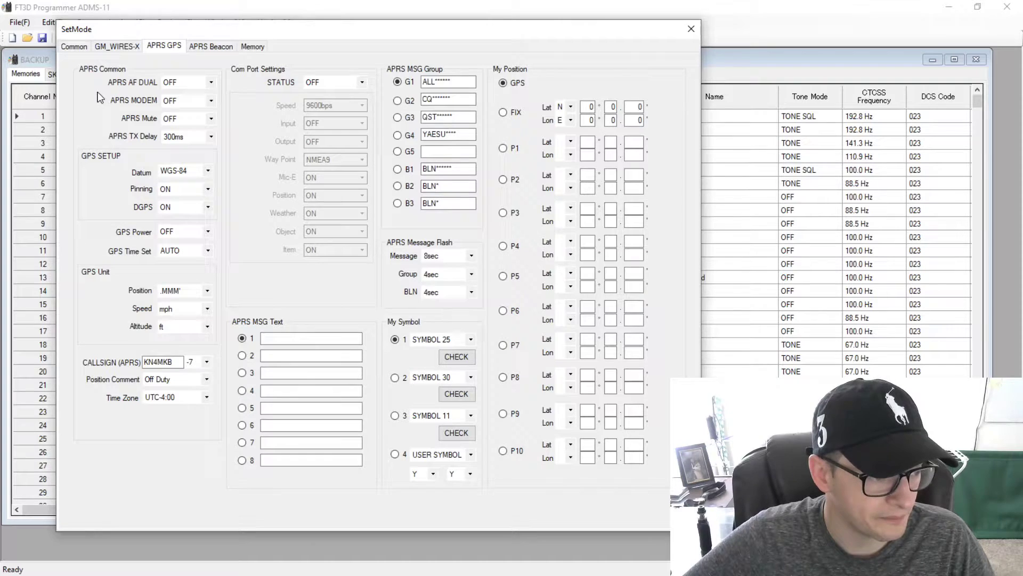
click(192, 50)
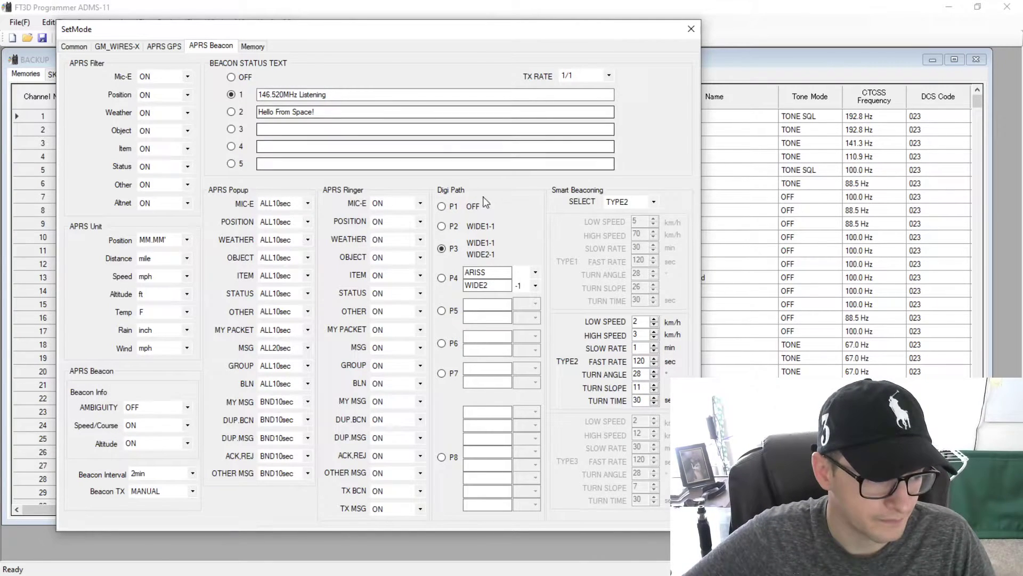
click(253, 47)
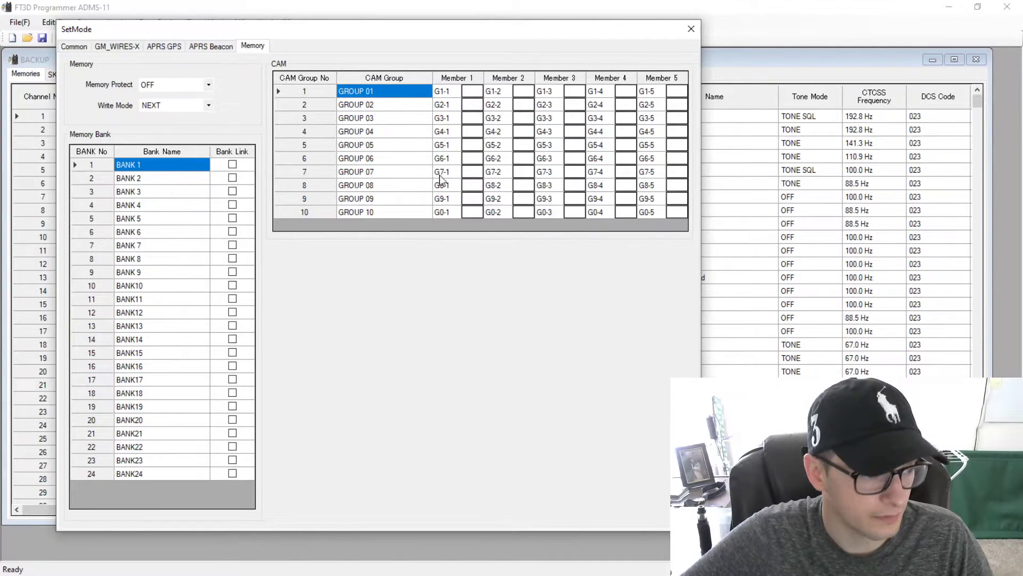
Step: Close the SetMode dialog to return to the BACKUP memory table
click(696, 28)
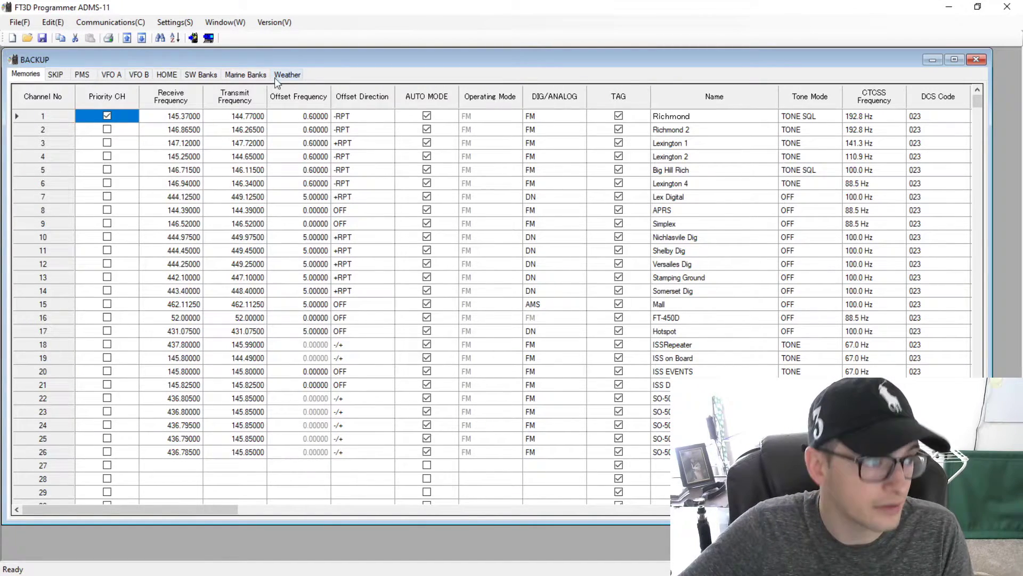
Step: Open the Communications menu to reach the SD card data transfer commands
click(181, 22)
click(184, 23)
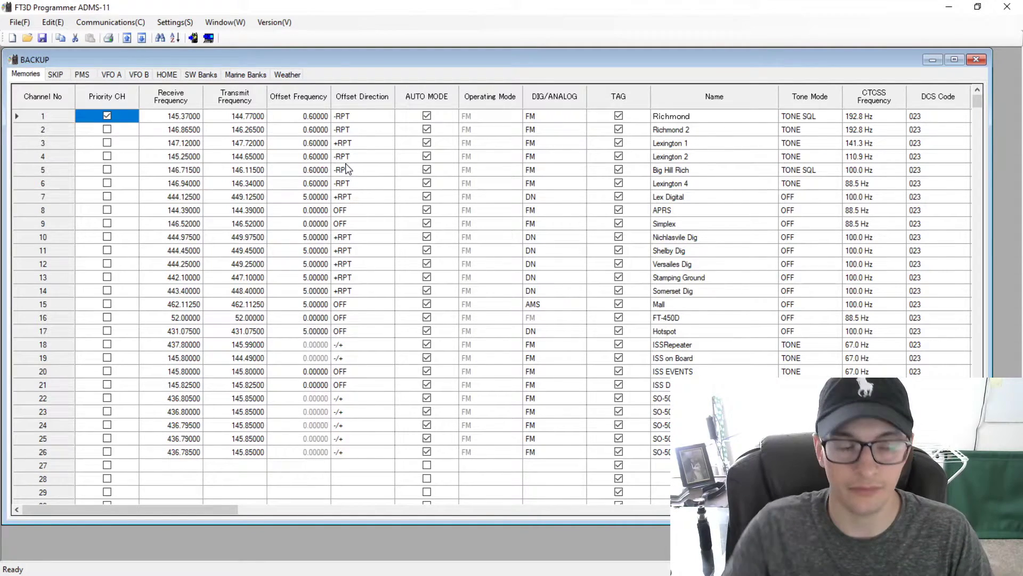
click(141, 24)
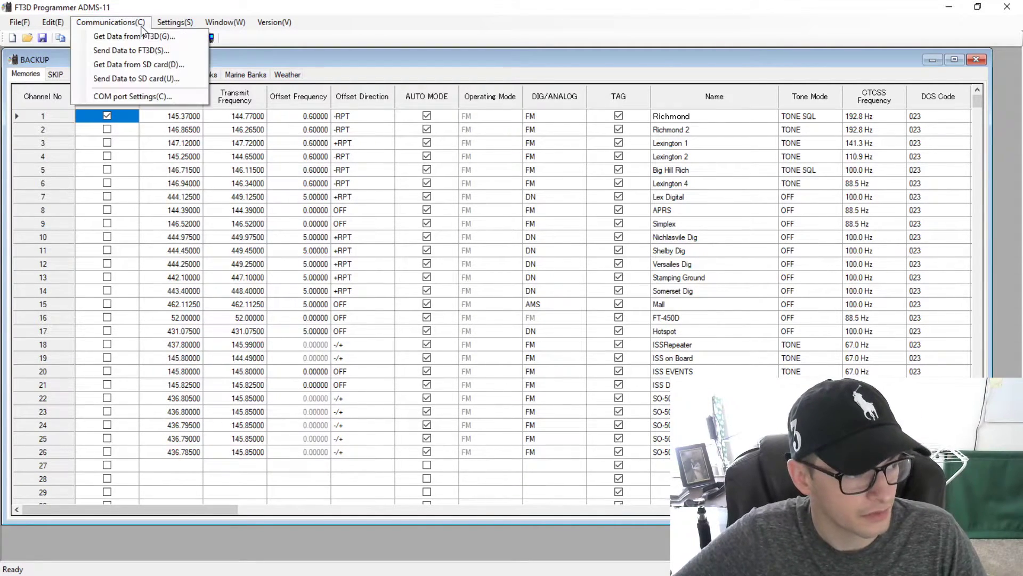
Step: Send the edited data to the SD card, overwriting BACKUP.dat in F:\FT3D\BACKUP
click(146, 78)
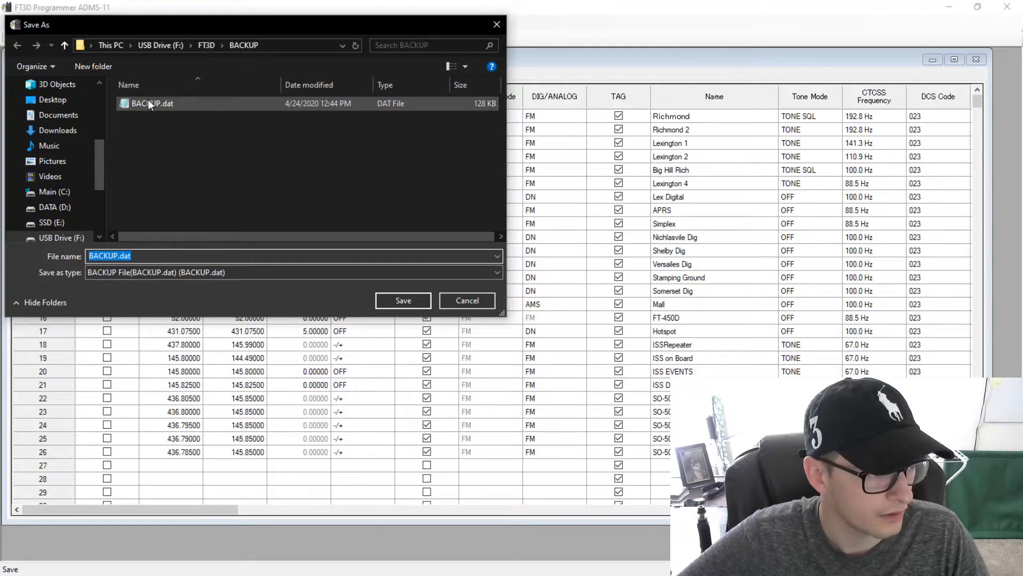
double_click(178, 108)
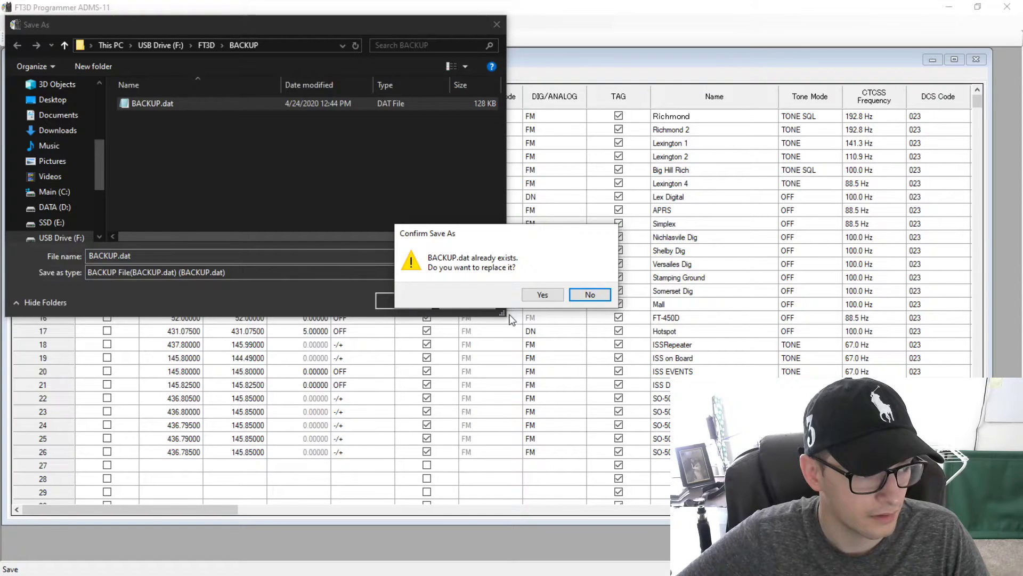
click(541, 294)
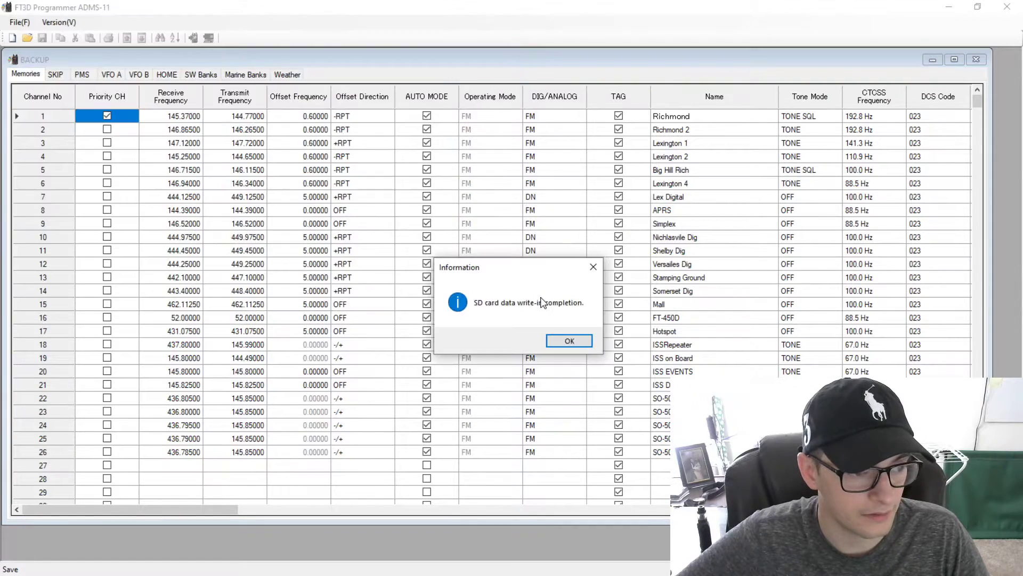
click(581, 343)
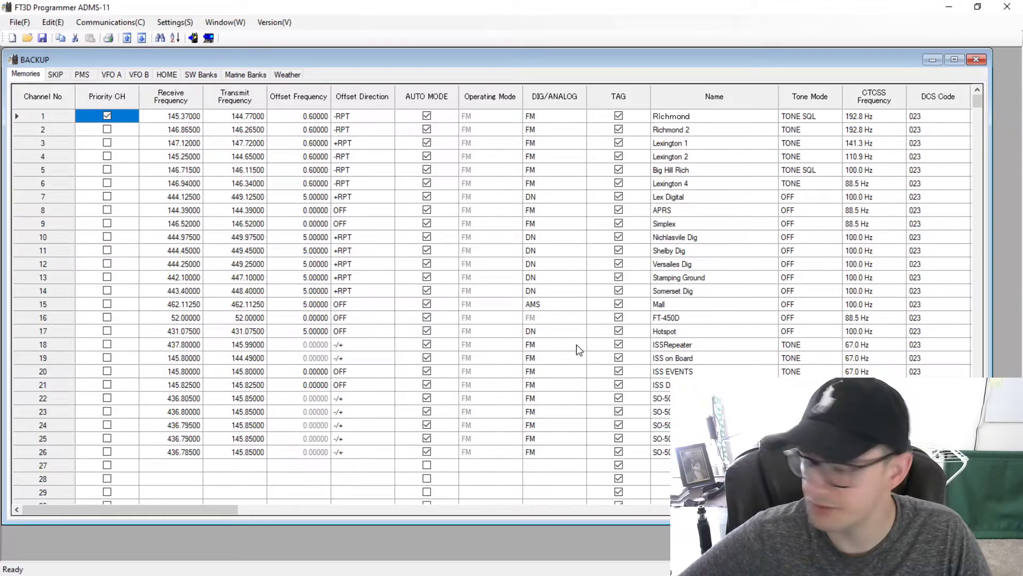
Step: Cancel saving a project and exit the programmer without saving FT3D Untitled1.ft3d
click(16, 23)
click(32, 84)
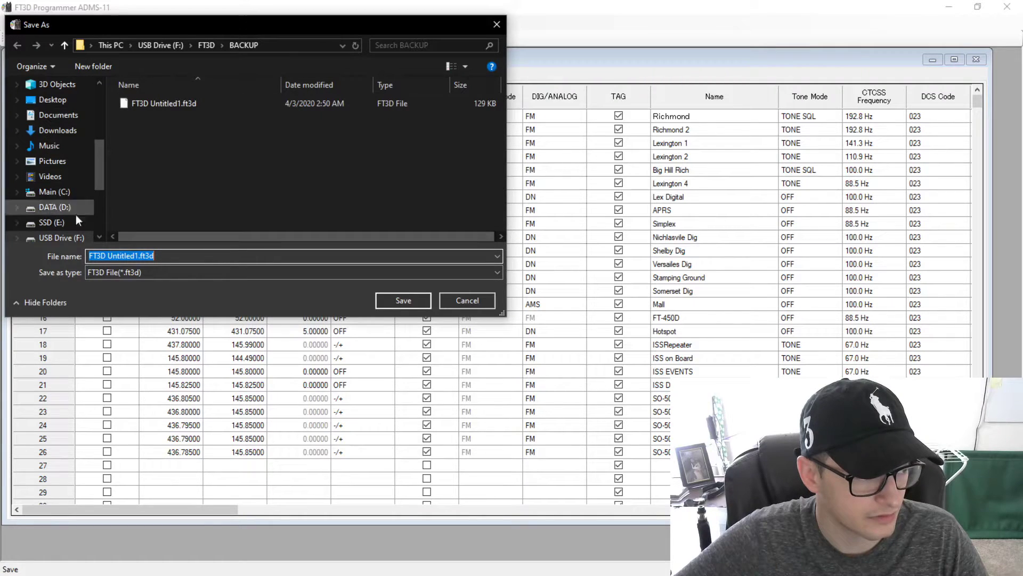
click(491, 302)
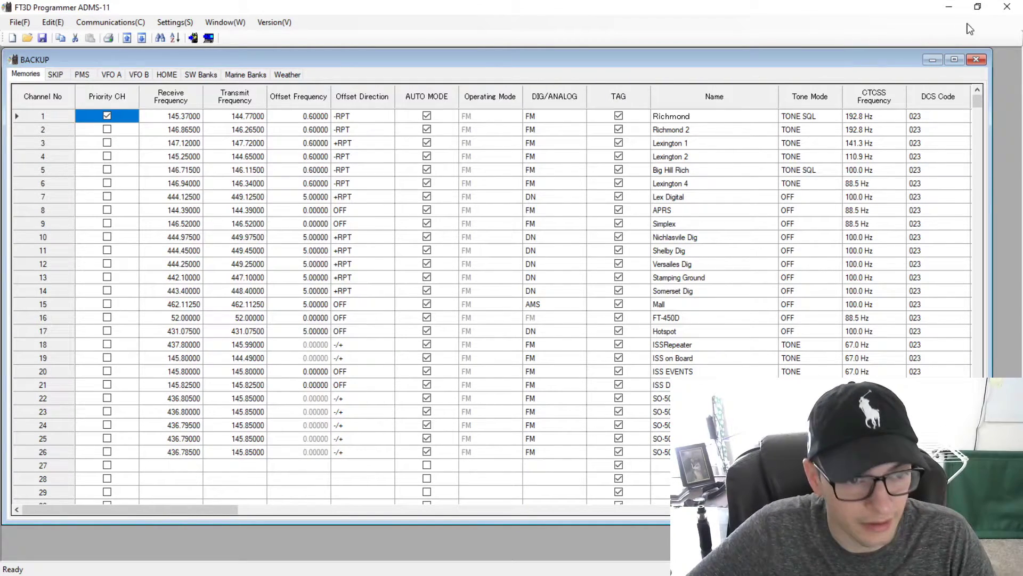
click(1005, 16)
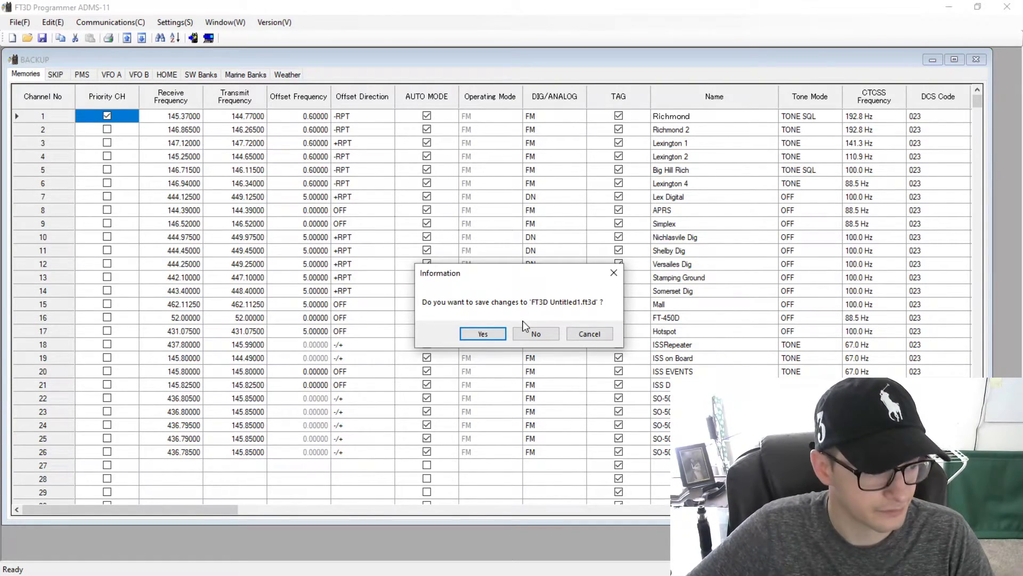
click(536, 335)
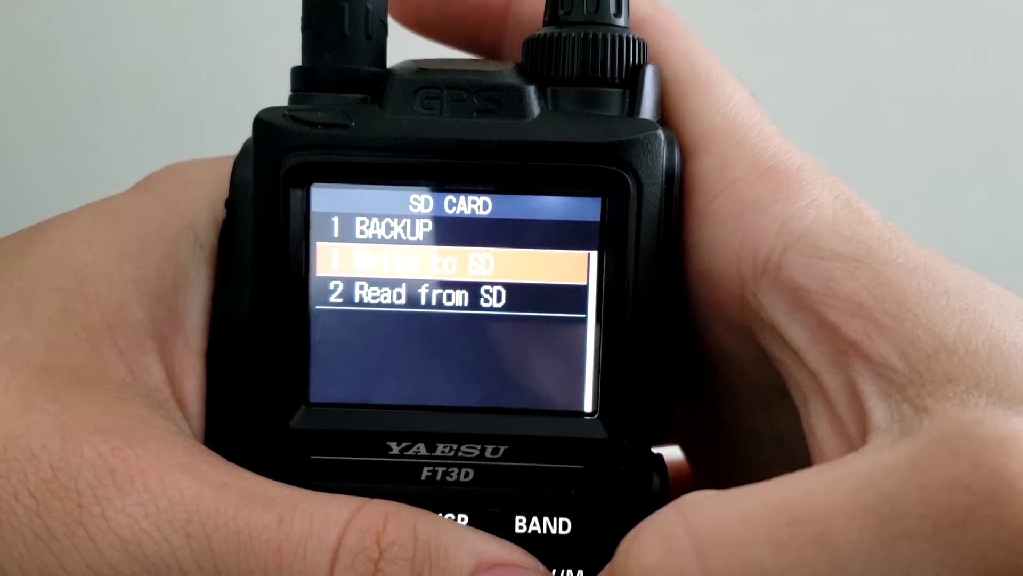
Step: Scroll down the radio's SD CARD Backup menu toward Read from SD
scroll(450, 295, down, 1)
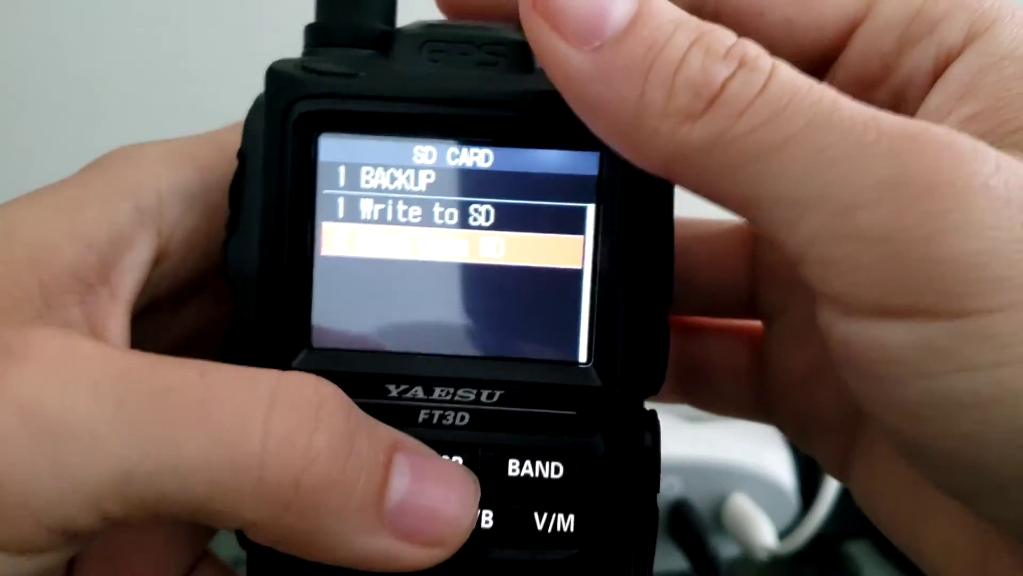